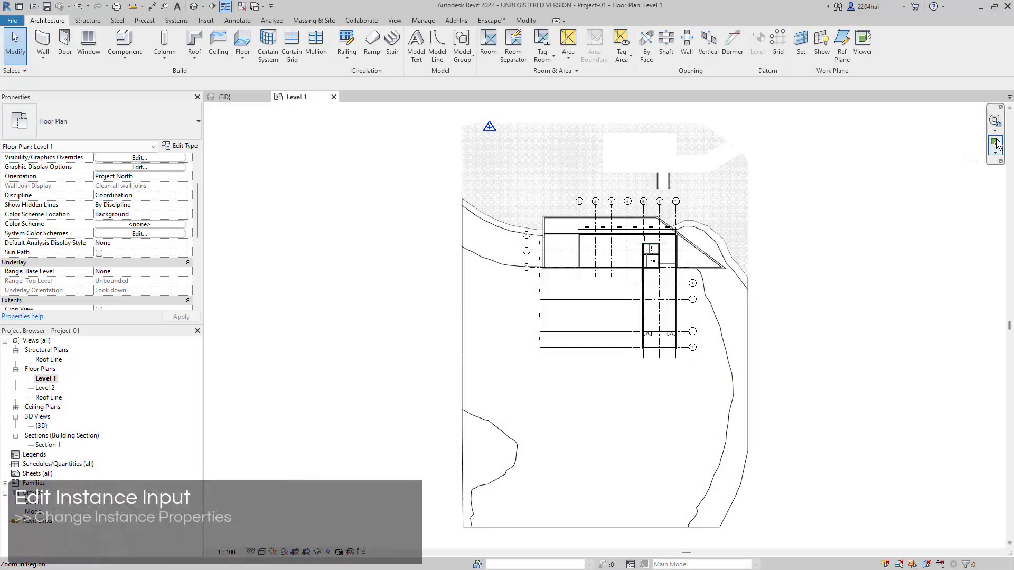
- Start a stair in the Level 1 plan with base level Level 1 Living Rm. and top level Level 1
left_click(996, 141)
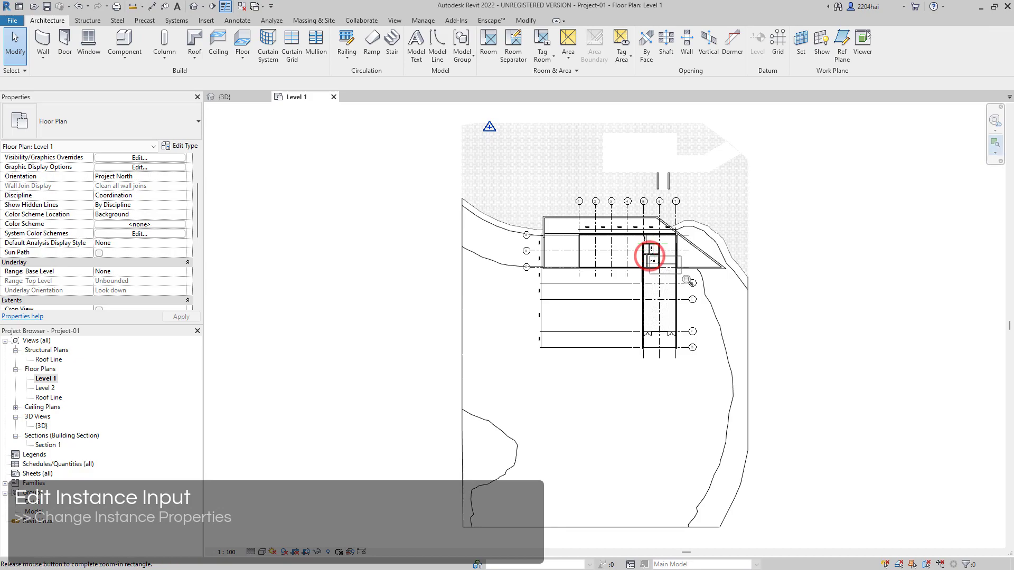
left_click_drag(686, 279, 686, 279)
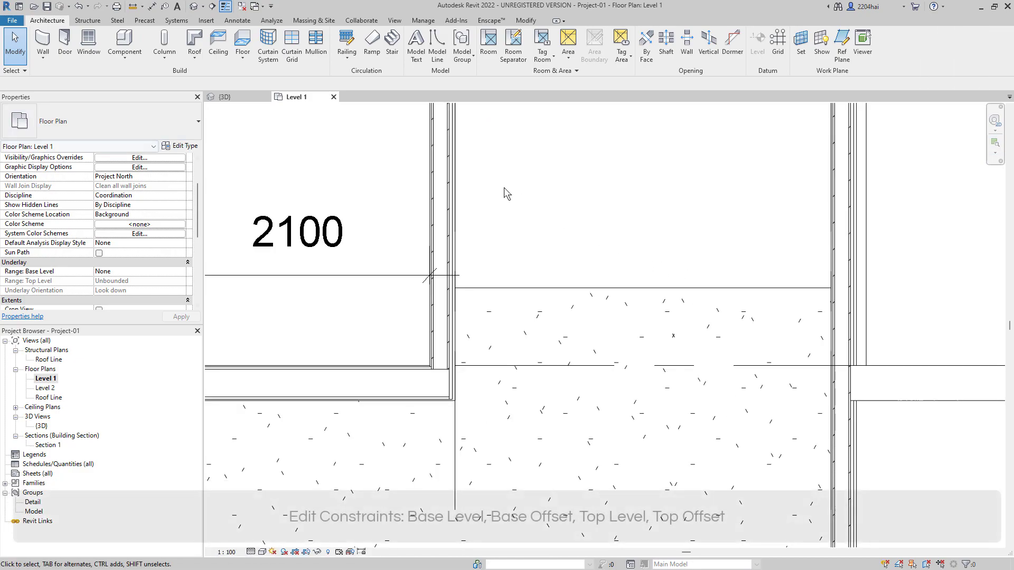
left_click(391, 47)
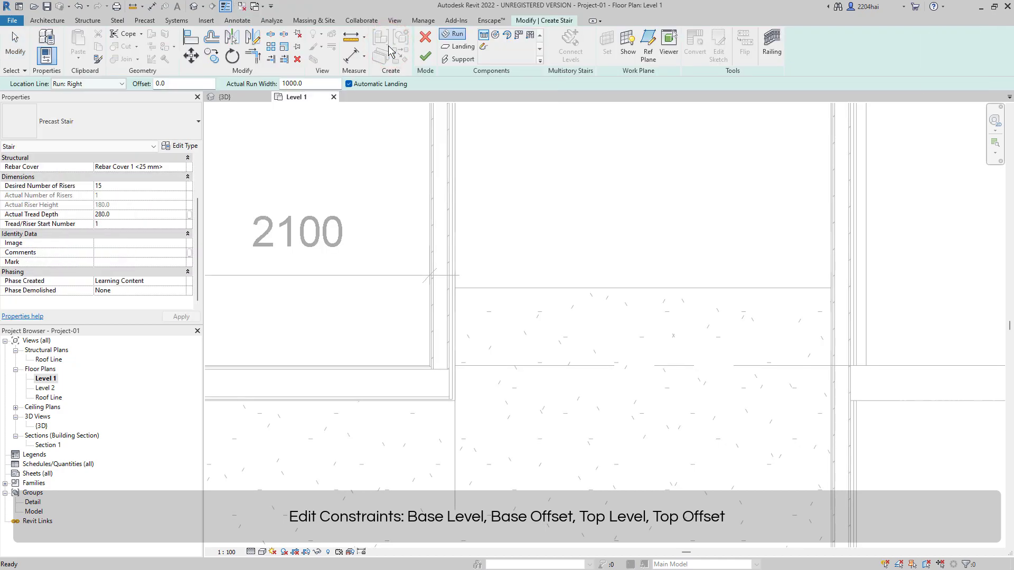
left_click(198, 223)
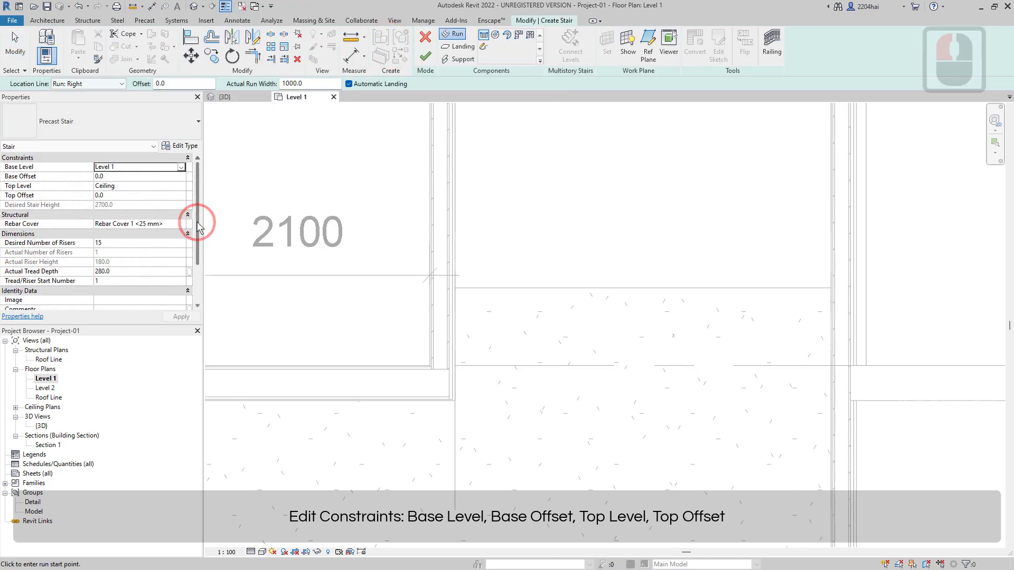
left_click(181, 167)
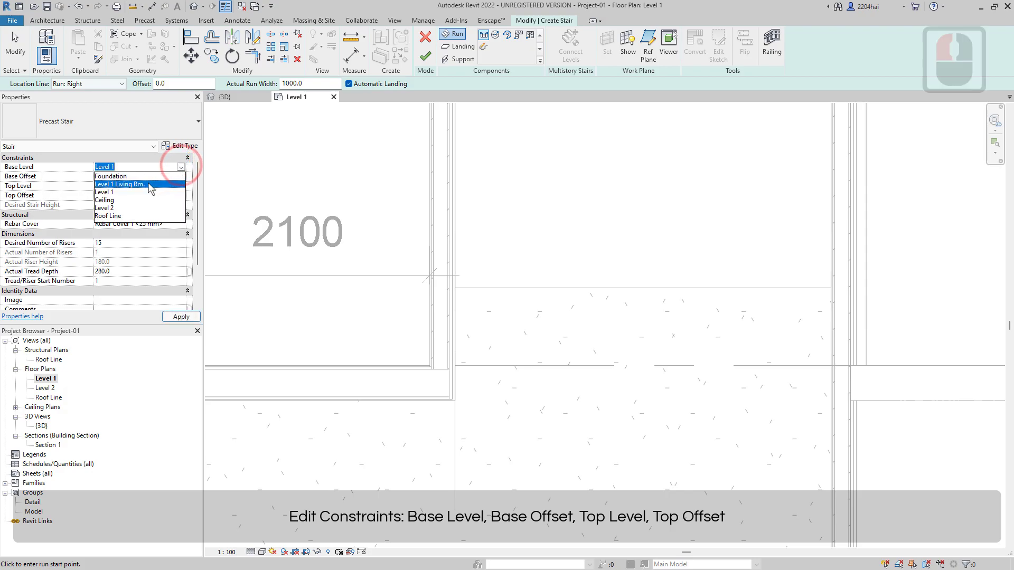
left_click(148, 184)
left_click(181, 186)
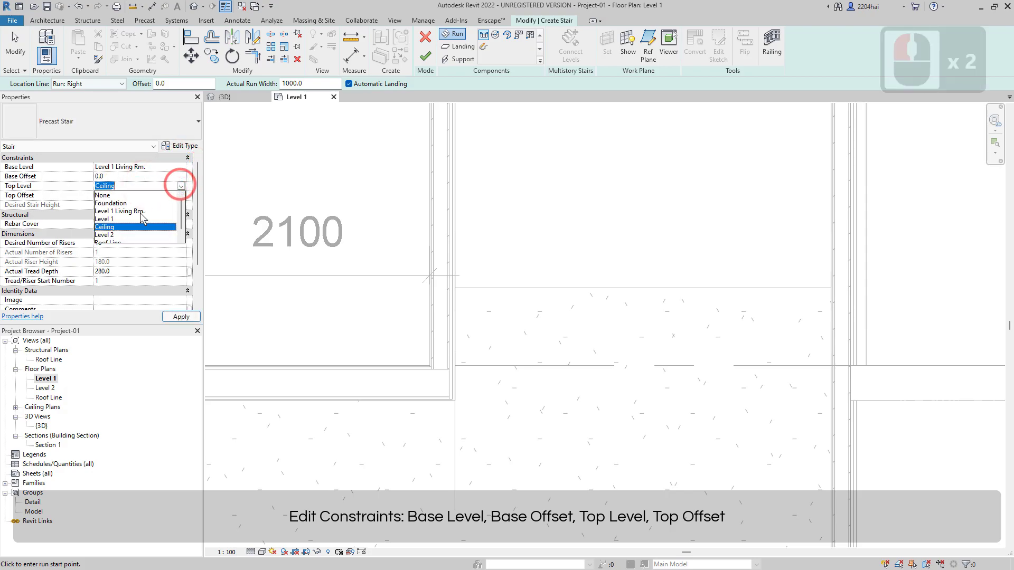
left_click(133, 218)
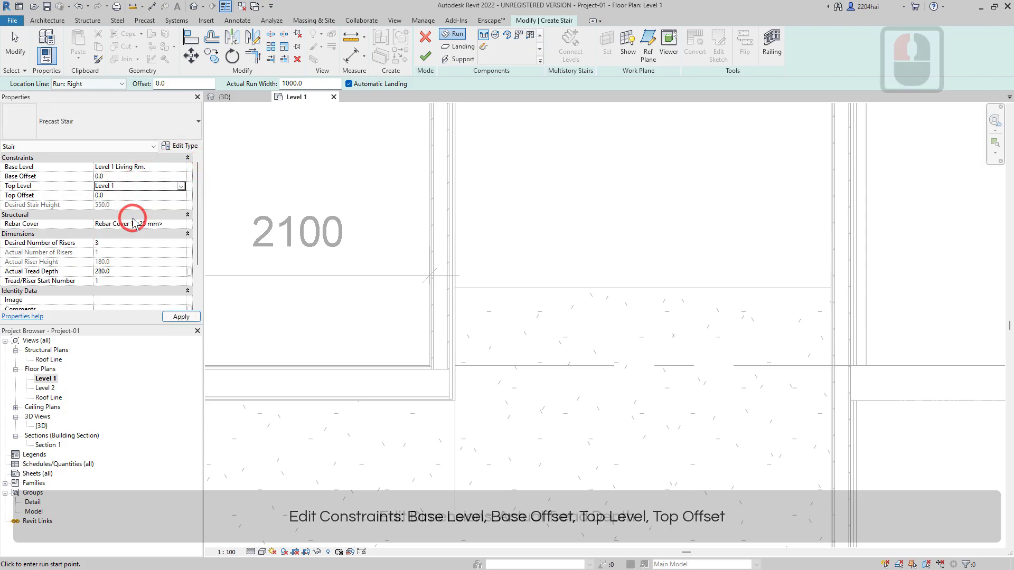
- Set the stair's actual tread depth to 300 mm
left_click(141, 272)
type("300")
left_click_drag(195, 240, 201, 293)
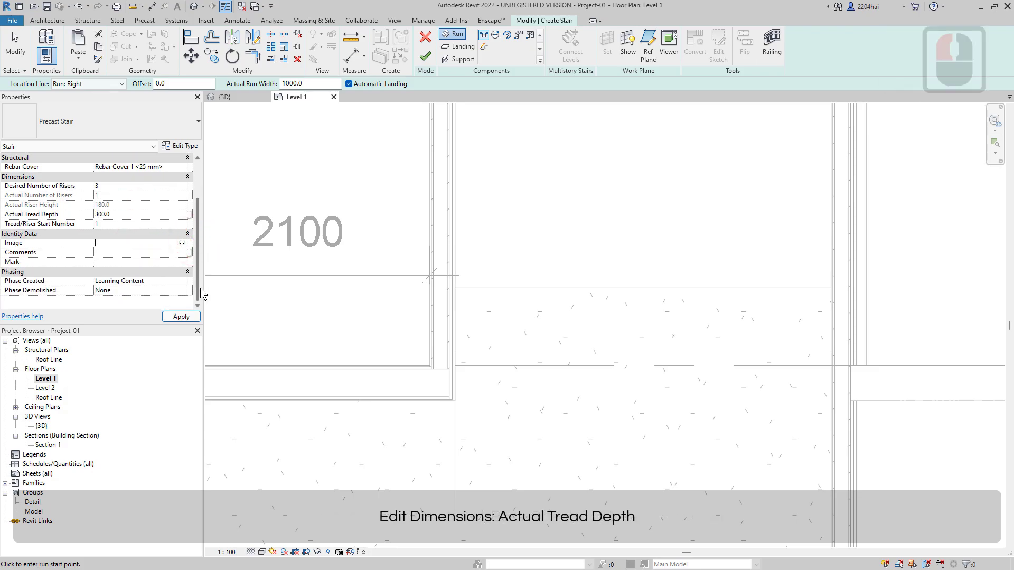
- Draw a straight four-riser run from the wall's corner endpoint up along the wall, using location line Run: Left
left_click(457, 402)
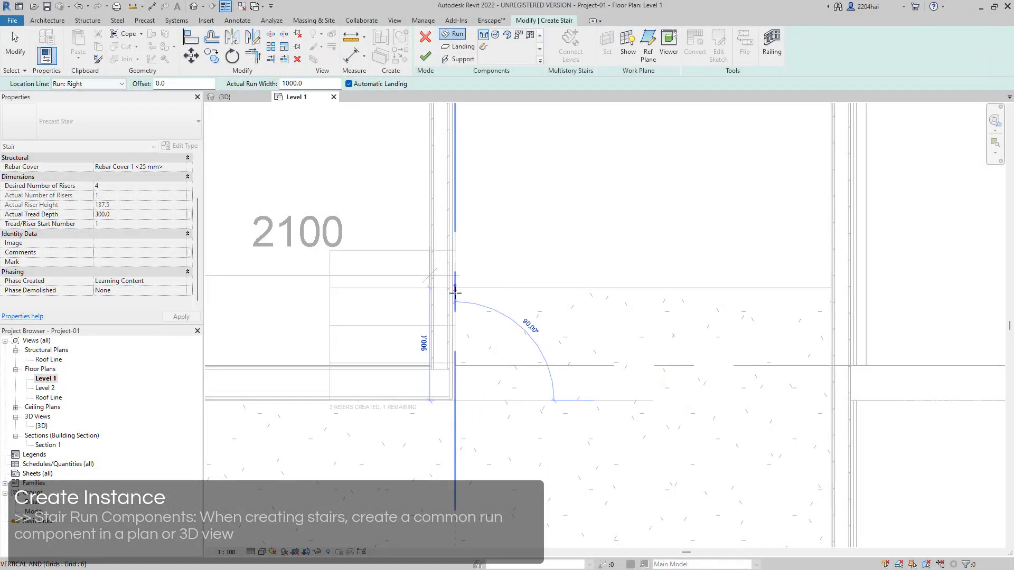
key("Escape")
left_click(102, 84)
left_click(93, 103)
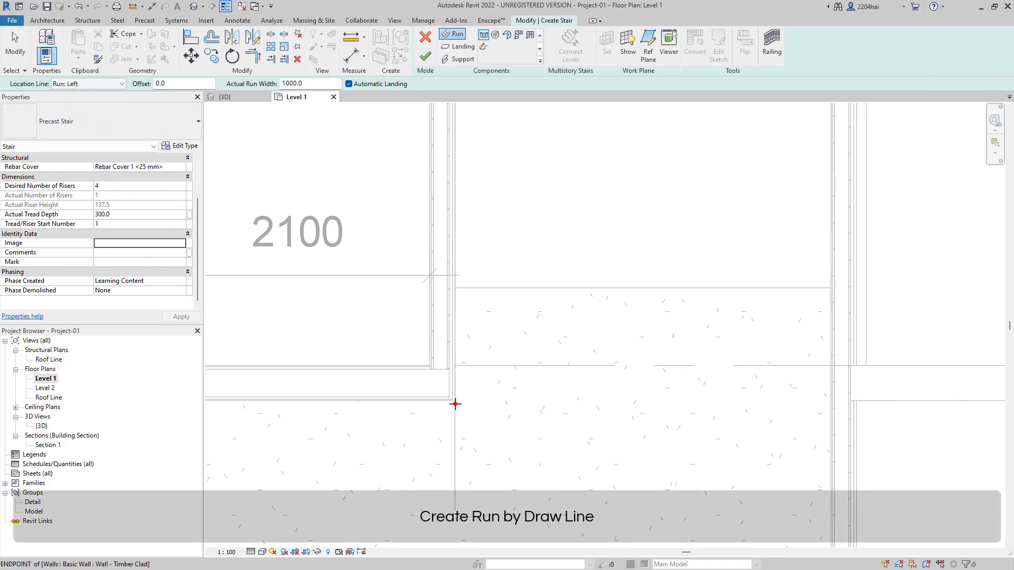
left_click(456, 402)
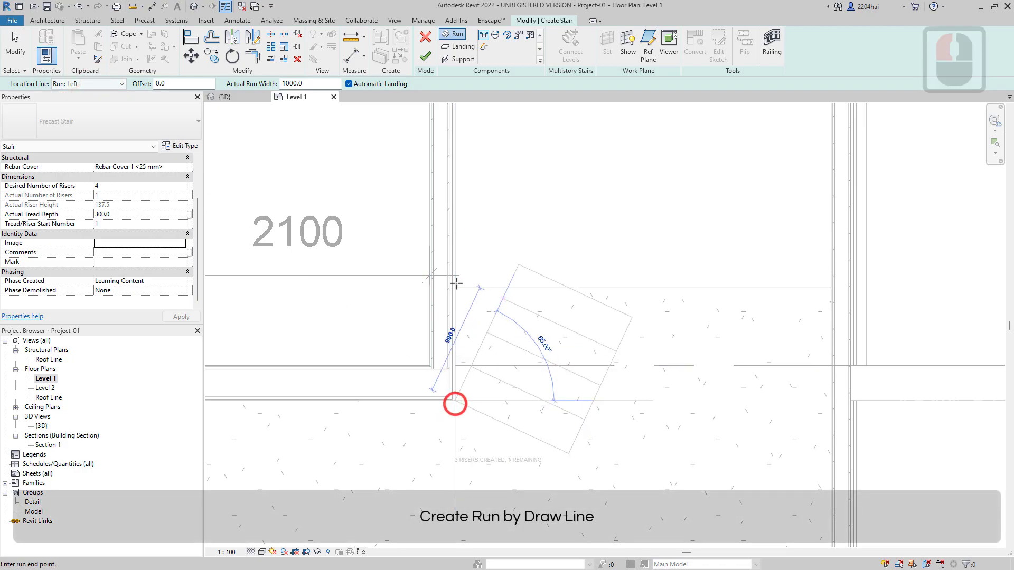
left_click(458, 191)
key("Escape")
- Widen the run to 3000 mm so it reaches the opposite wall
left_click(585, 317)
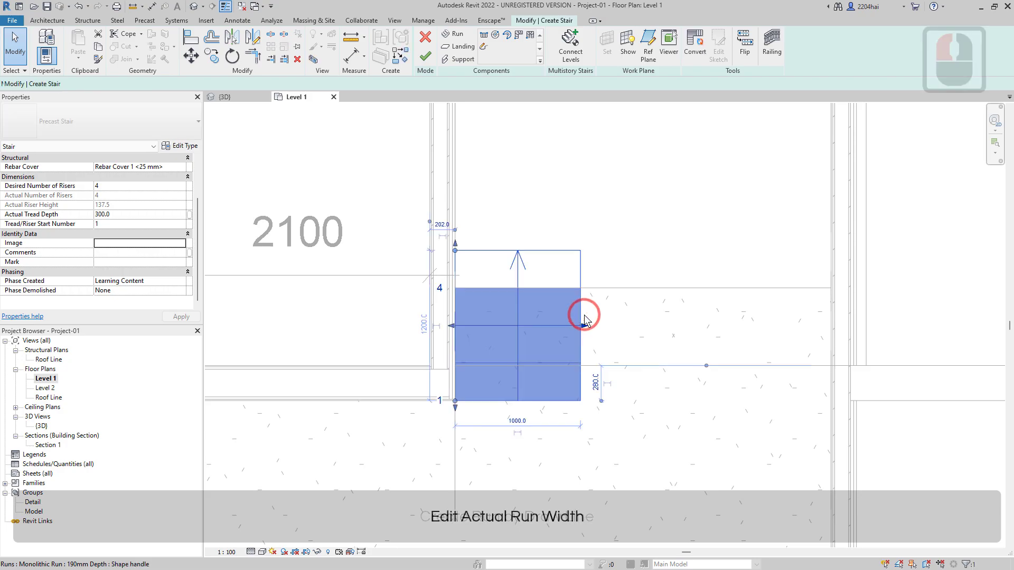
left_click_drag(601, 328, 829, 324)
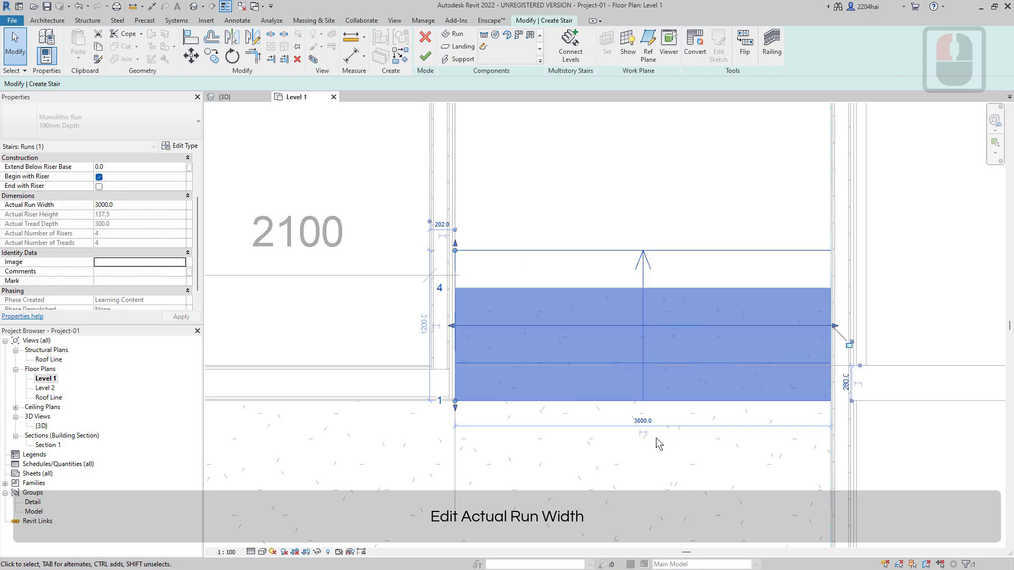
key("Escape")
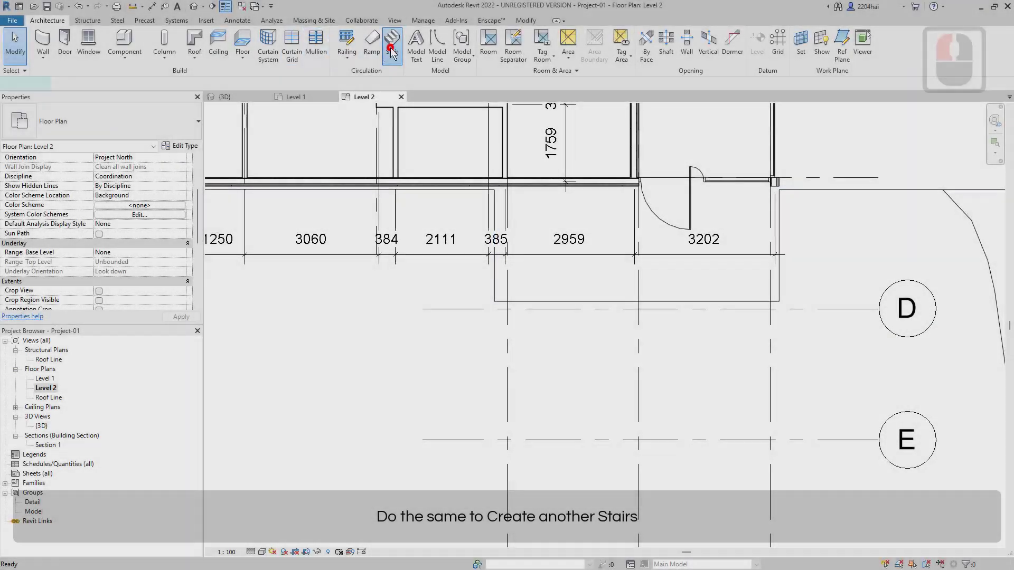
- Start a stair in the Level 2 plan with base level Ceiling, base offset -200, top level Level 2 and actual tread depth 300
left_click(391, 49)
left_click_drag(197, 249, 196, 217)
left_click(182, 167)
left_click(126, 198)
left_click(130, 175)
type("-200")
left_click(180, 187)
left_click(115, 228)
left_click(132, 270)
type("300")
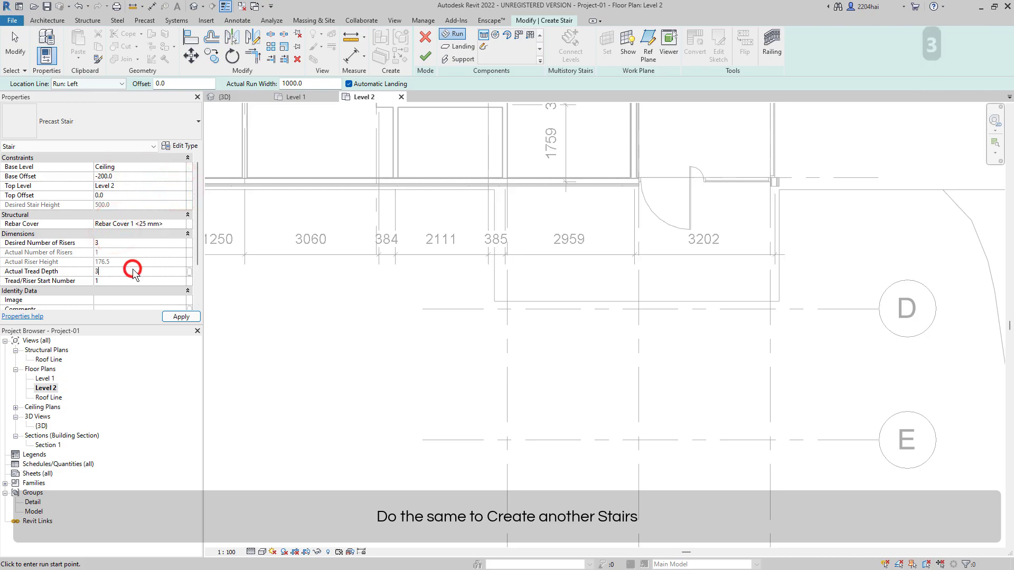
- Draw a three-riser run upward from the grid intersection on grid D and widen it to 6000 mm, reaching the far gridline
left_click_drag(197, 214, 195, 250)
left_click(507, 309)
left_click(507, 228)
key("Escape")
left_click(543, 279)
left_click_drag(555, 289, 769, 301)
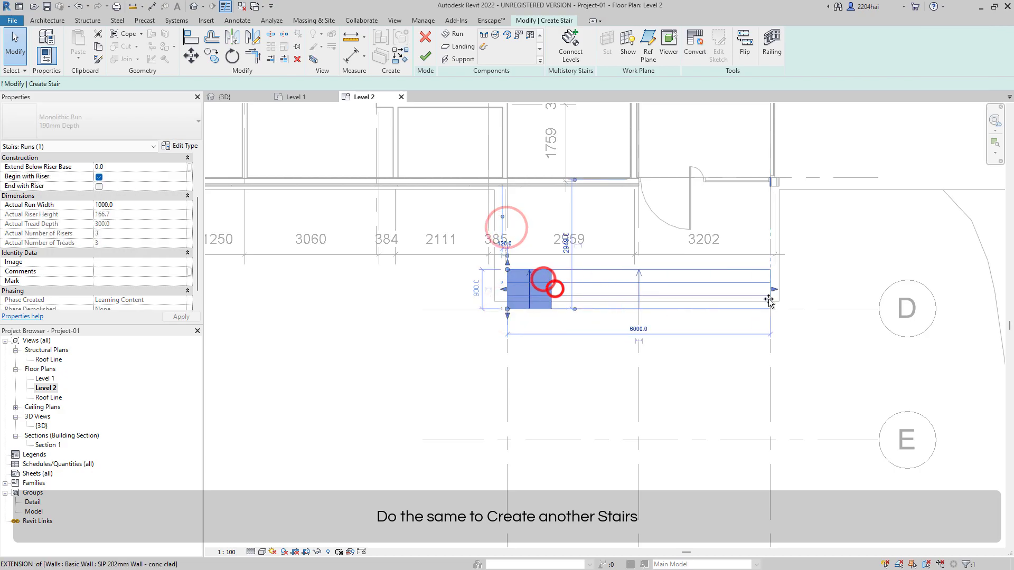
- Sketch a rectangular landing across the full run width, from the run's upper edge to the house wall
left_click(456, 47)
left_click(495, 35)
left_click(500, 34)
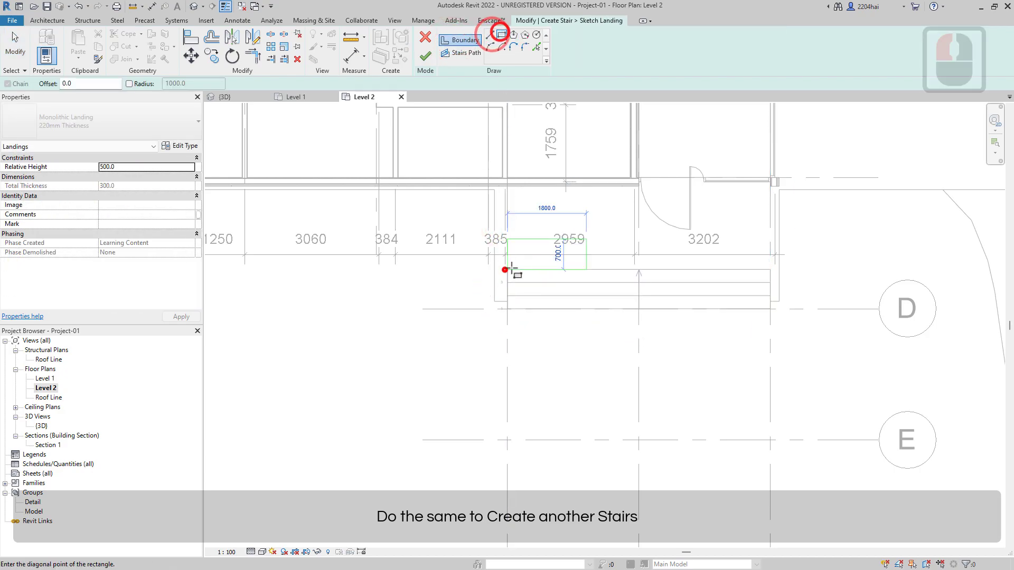
scroll(780, 183, "up", 3)
left_click(702, 176)
left_click(426, 52)
scroll(892, 163, "down", 2)
left_click(910, 209)
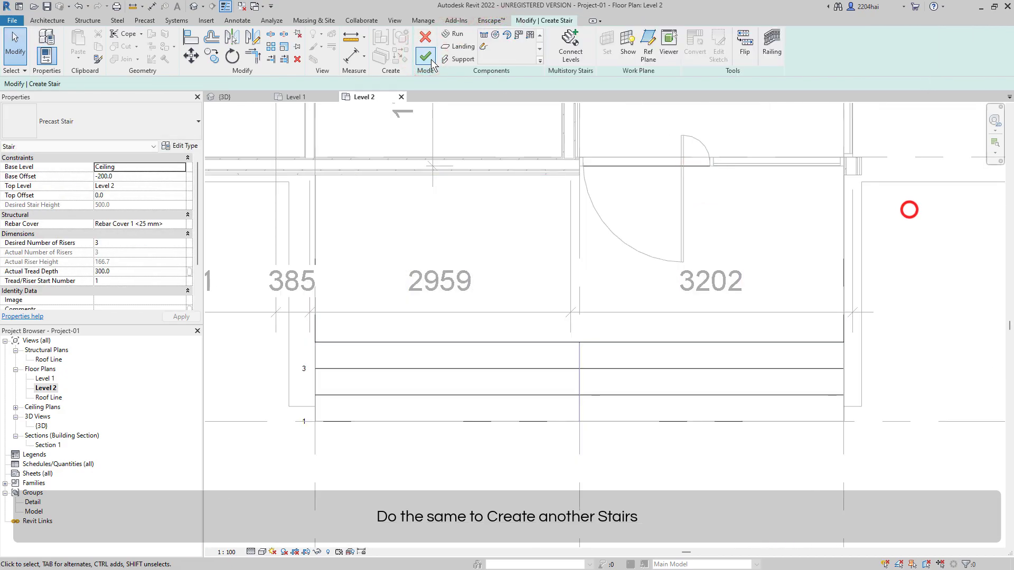
- Open the 3D view on the new run and landing and finish the stair
left_click(232, 96)
left_click_drag(613, 298, 696, 369)
left_click(956, 151)
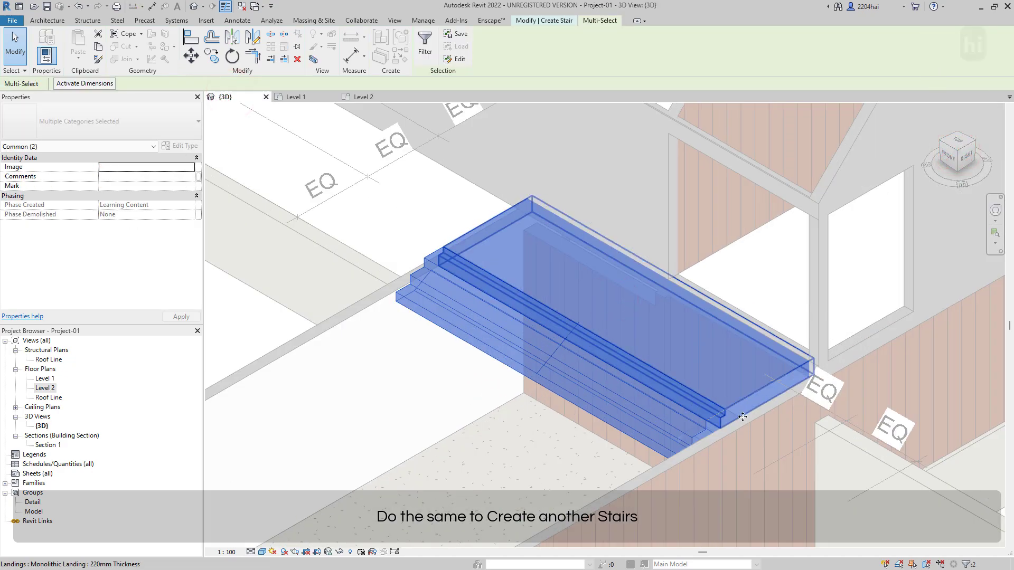
key("Escape")
left_click(422, 59)
- Temporarily isolate the stair in the 3D view and reset the isolation
left_click(631, 359)
key("h")
key("i")
left_click(859, 350)
key("h")
key("r")
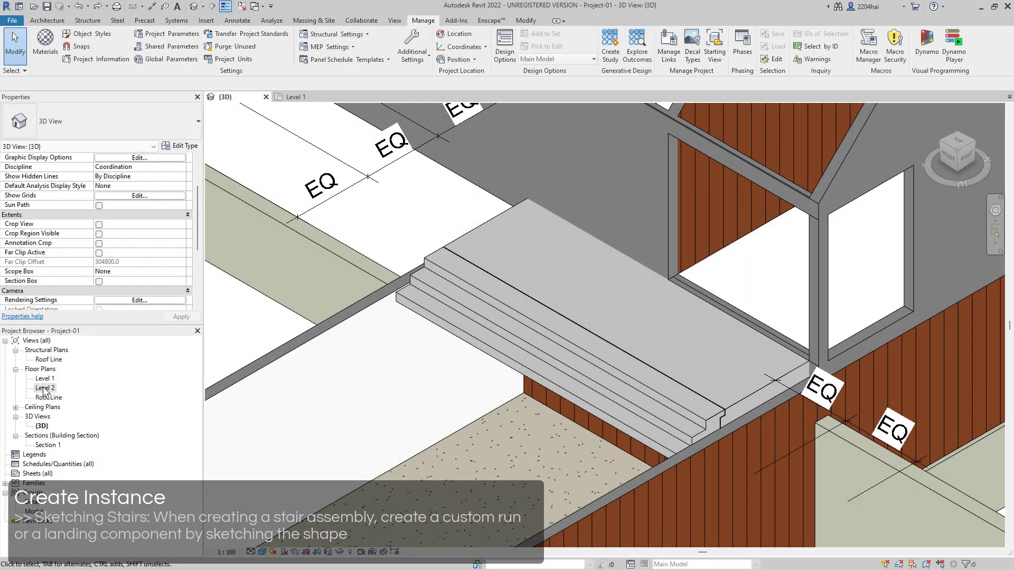
- Place two reference planes in the Level 2 plan, offset 1200 mm inward from the east wall and the south wall
double_click(44, 389)
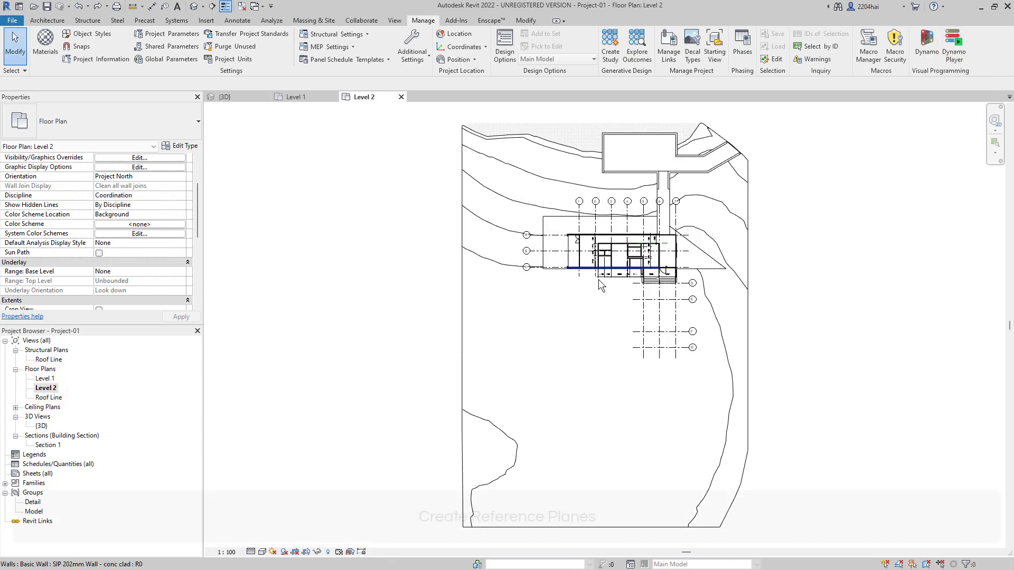
left_click(995, 143)
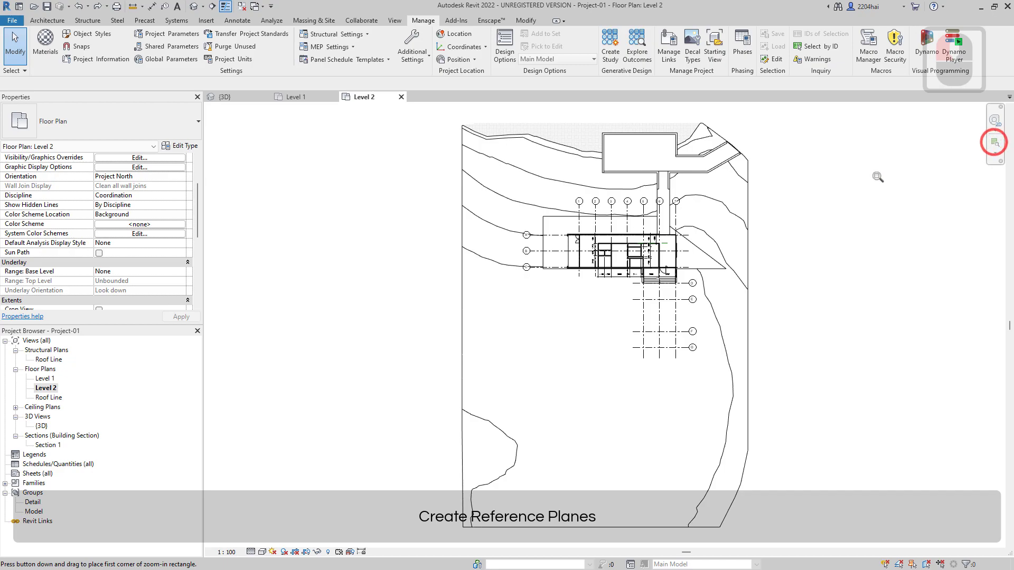
left_click_drag(649, 223, 689, 280)
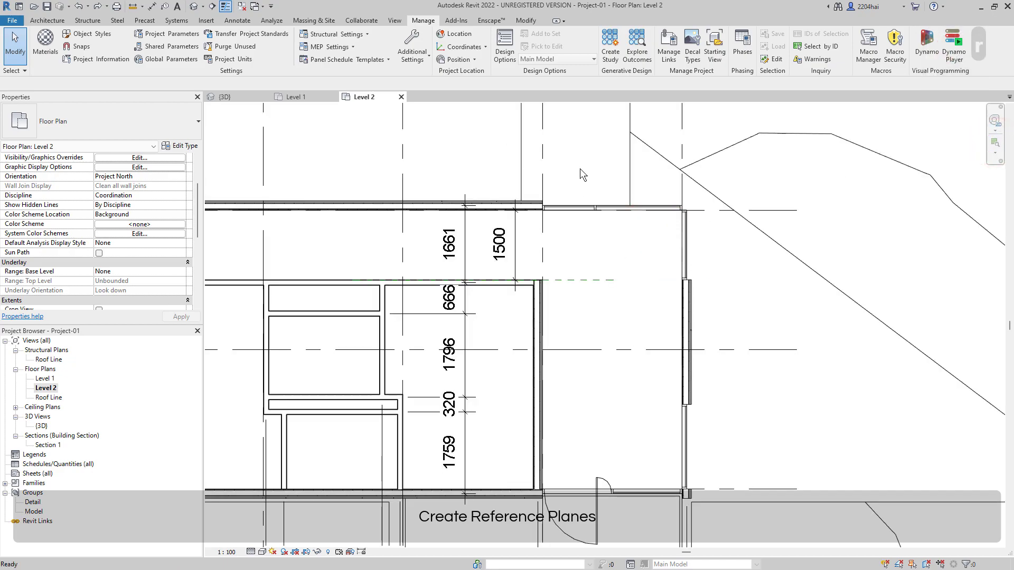
key("p")
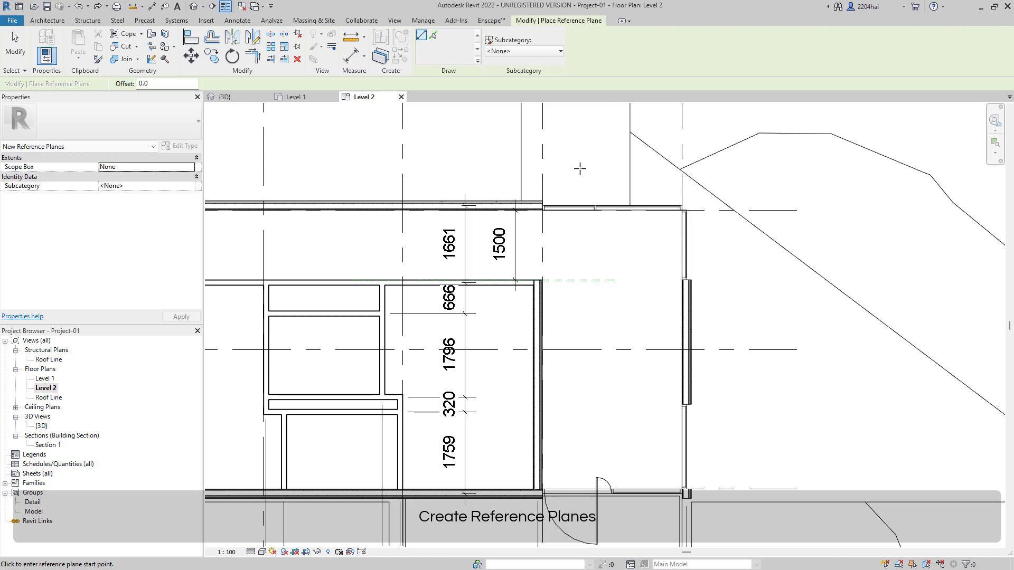
left_click(431, 37)
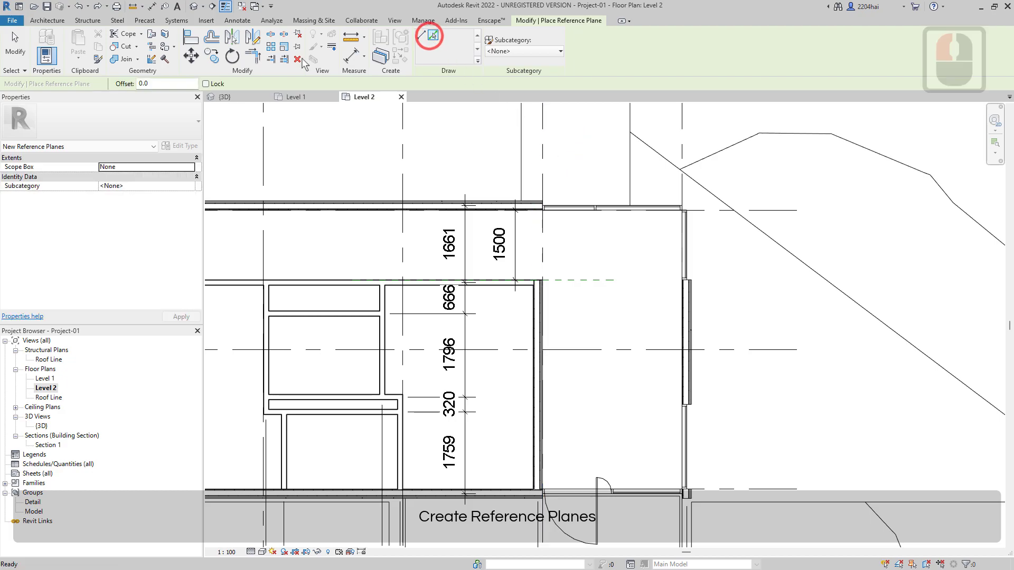
double_click(156, 83)
type("120")
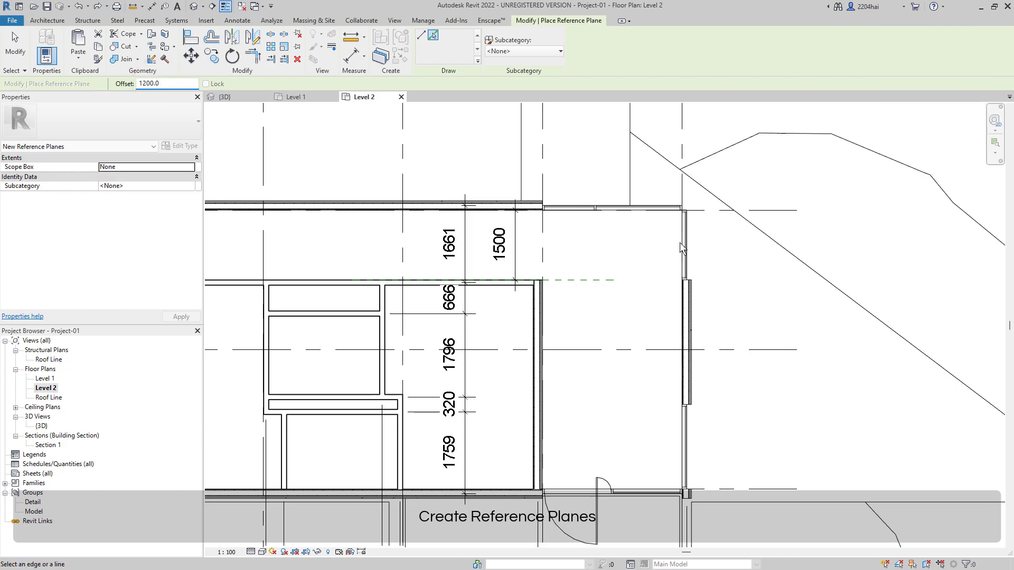
left_click(680, 243)
left_click(636, 487)
key("Escape")
- Extend the ends of the vertical reference plane and both horizontal ones until they cross each other
left_click(627, 248)
key("Escape")
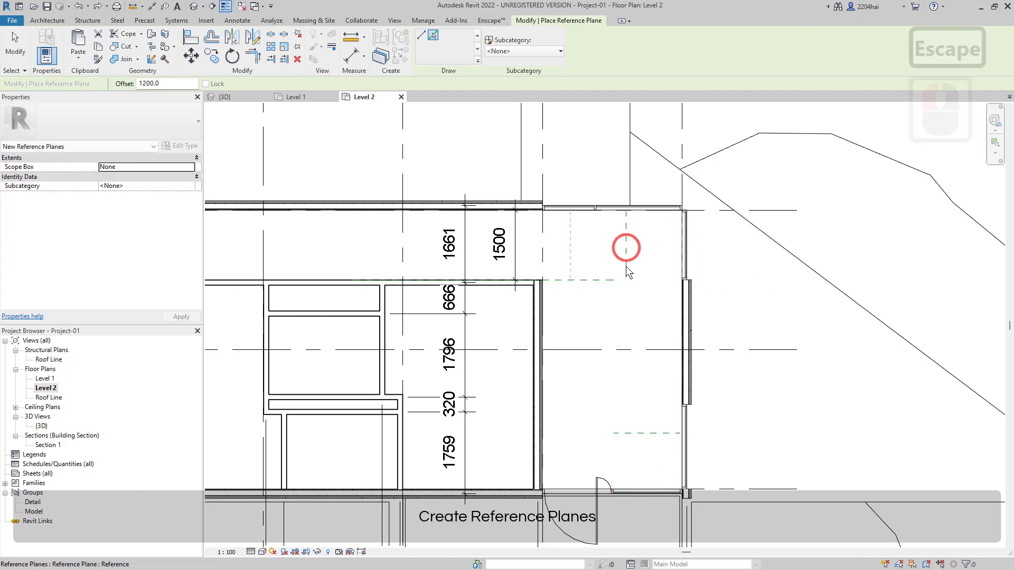
key("Escape")
left_click(626, 266)
left_click(646, 432)
left_click_drag(598, 436, 582, 435)
key("Escape")
left_click(608, 280)
left_click_drag(613, 281, 639, 282)
key("Escape")
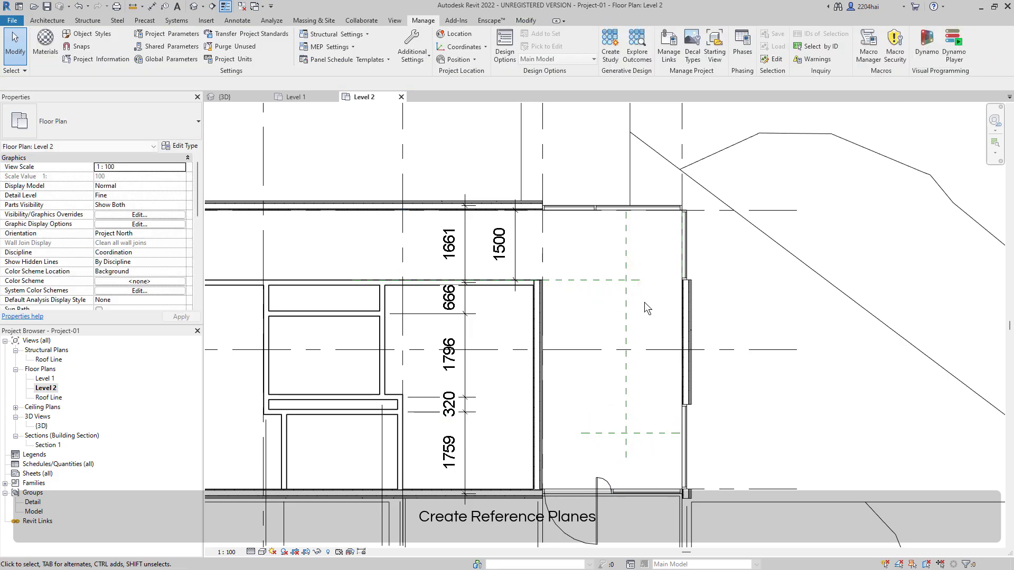
- Add a reference plane offset 300 mm to the left of the vertical reference plane
key("r")
key("p")
left_click(433, 35)
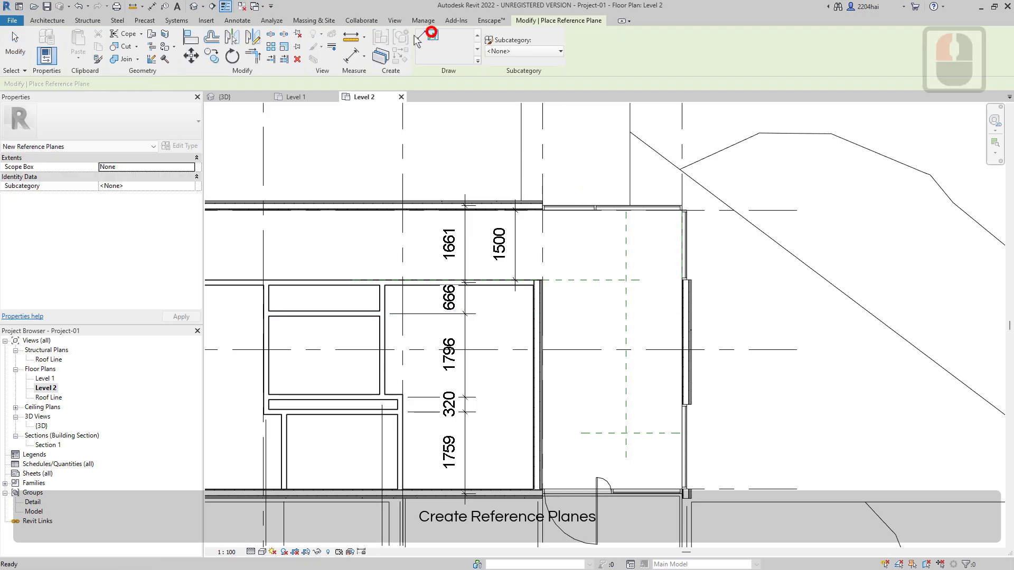
triple_click(164, 83)
type("300.0")
left_click(618, 316)
key("Escape")
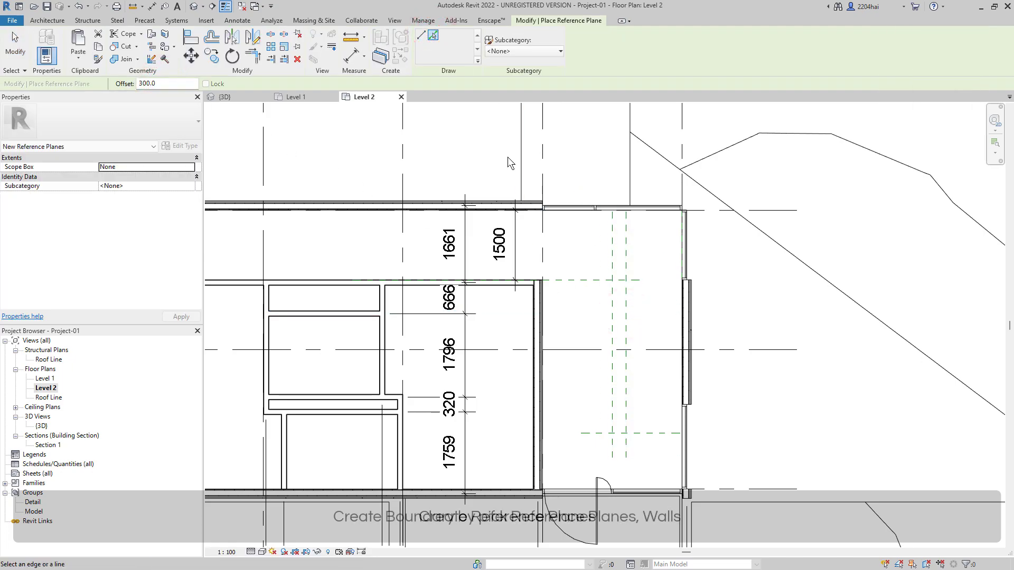
key("Escape")
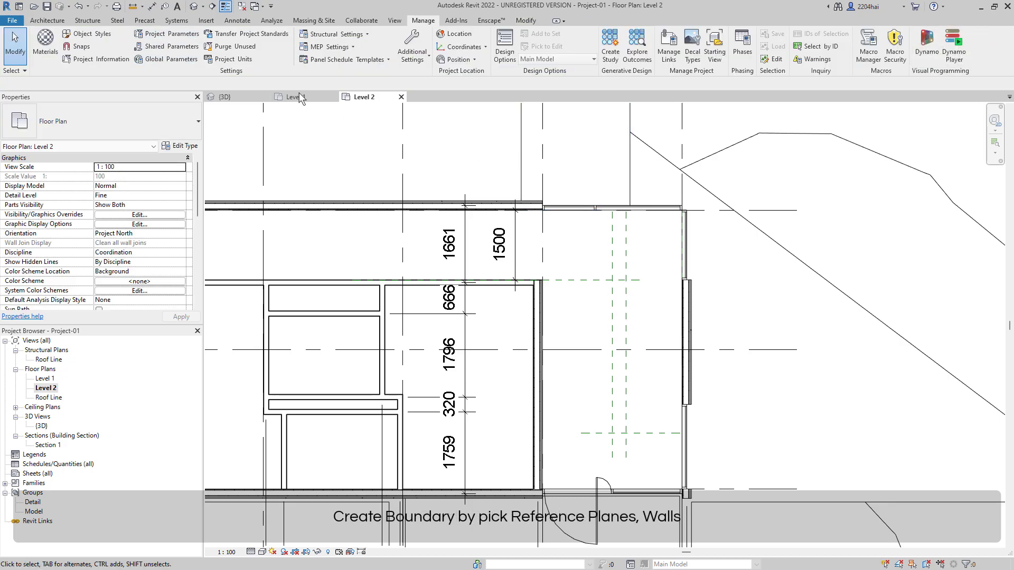
- Start a stair on Level 2 using the Assembled Stair type 190mm max riser 250mm going
left_click(62, 21)
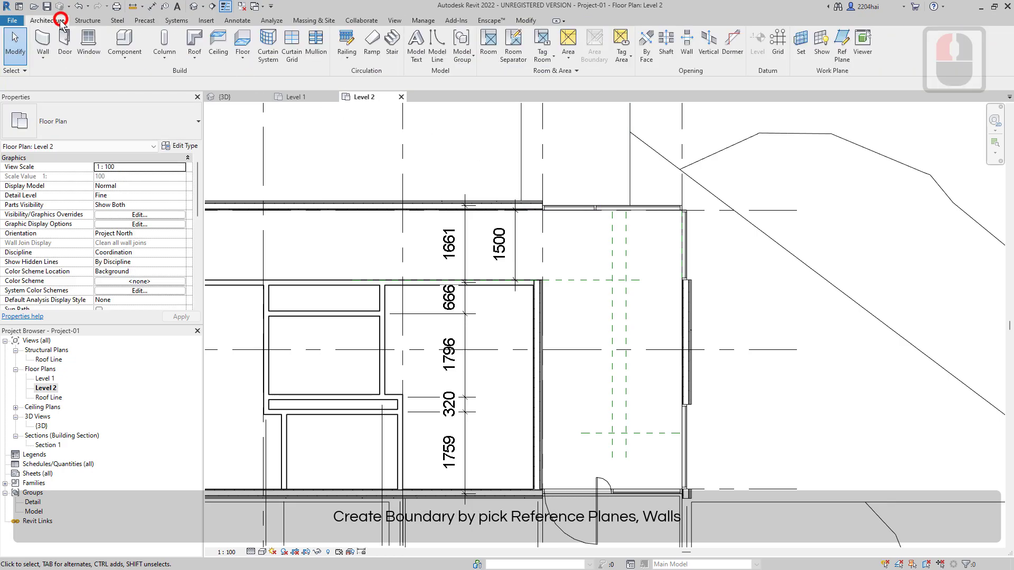
left_click(392, 45)
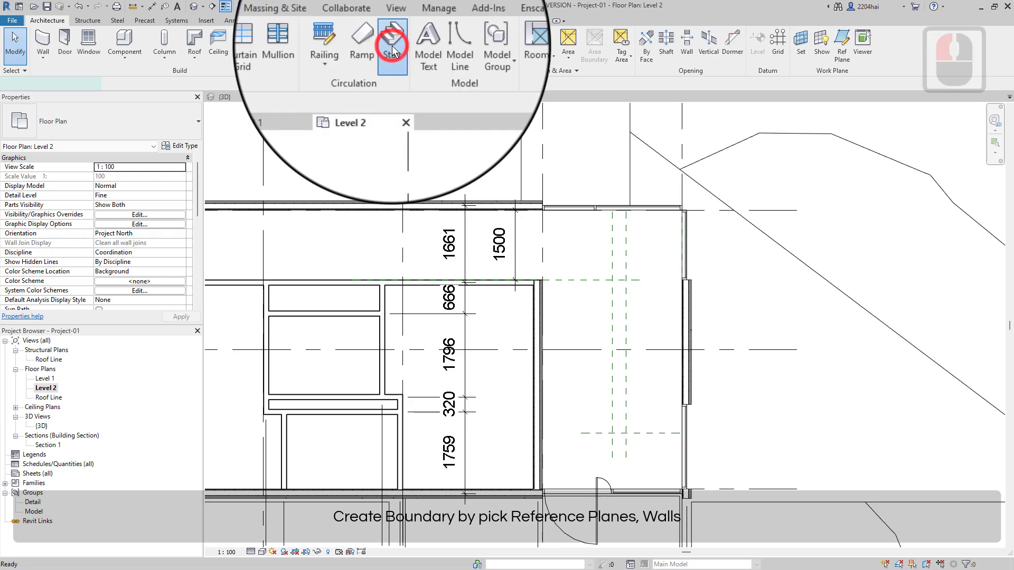
left_click(190, 120)
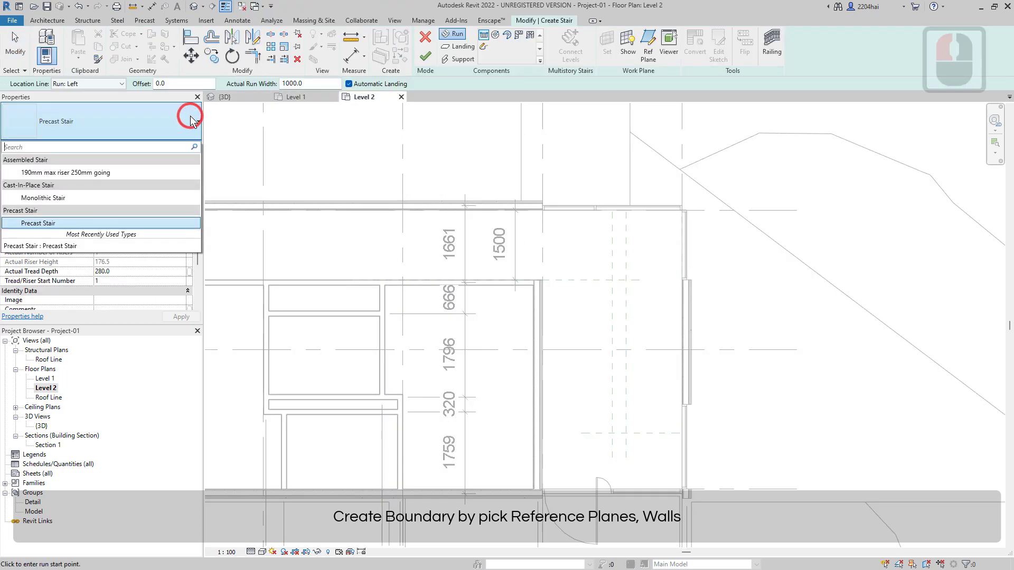
left_click(156, 173)
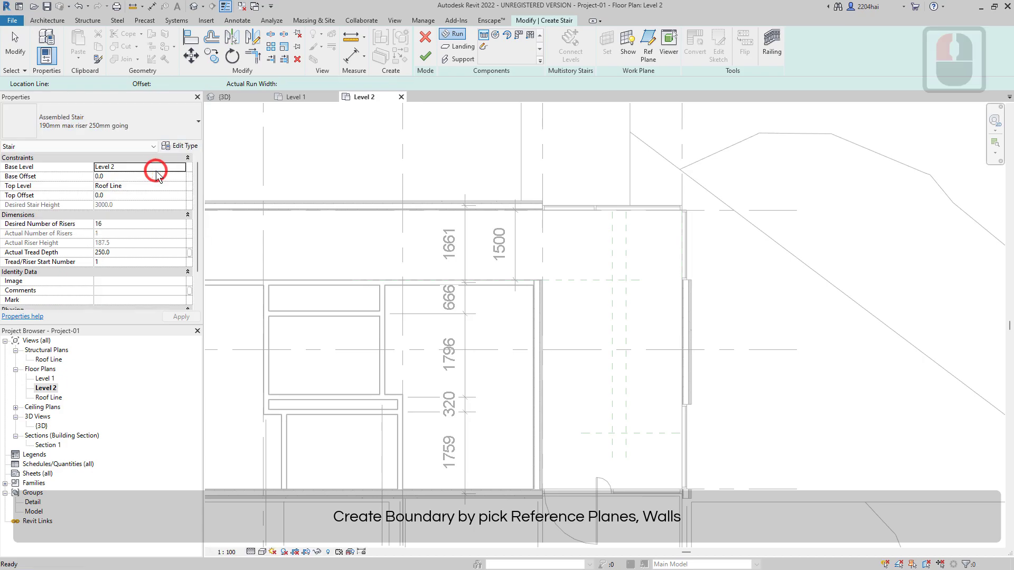
- Start a sketched run and pick the upper horizontal, inner vertical and lower horizontal reference planes as its inner boundary lines
left_click(483, 47)
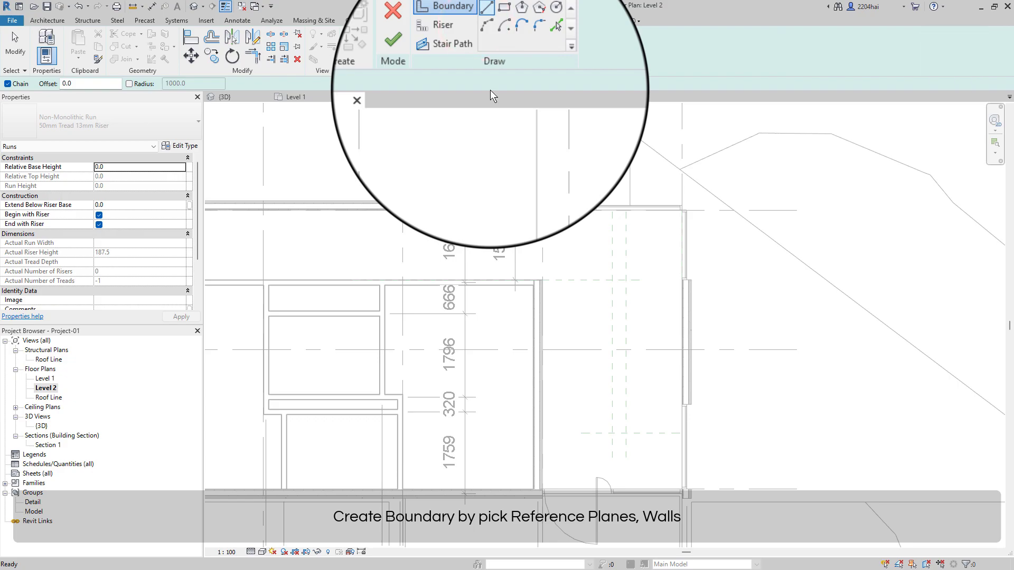
left_click(534, 46)
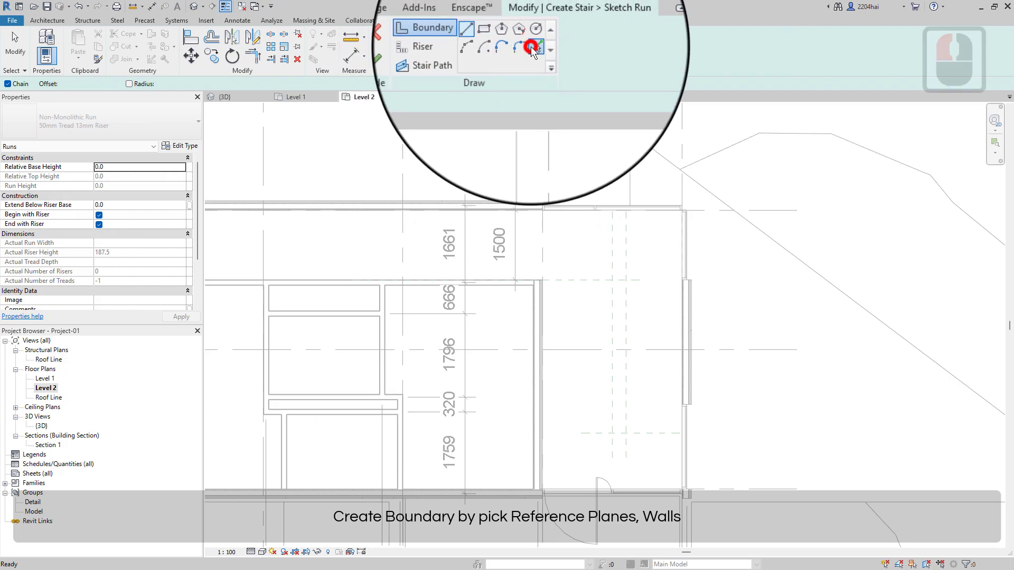
left_click(598, 280)
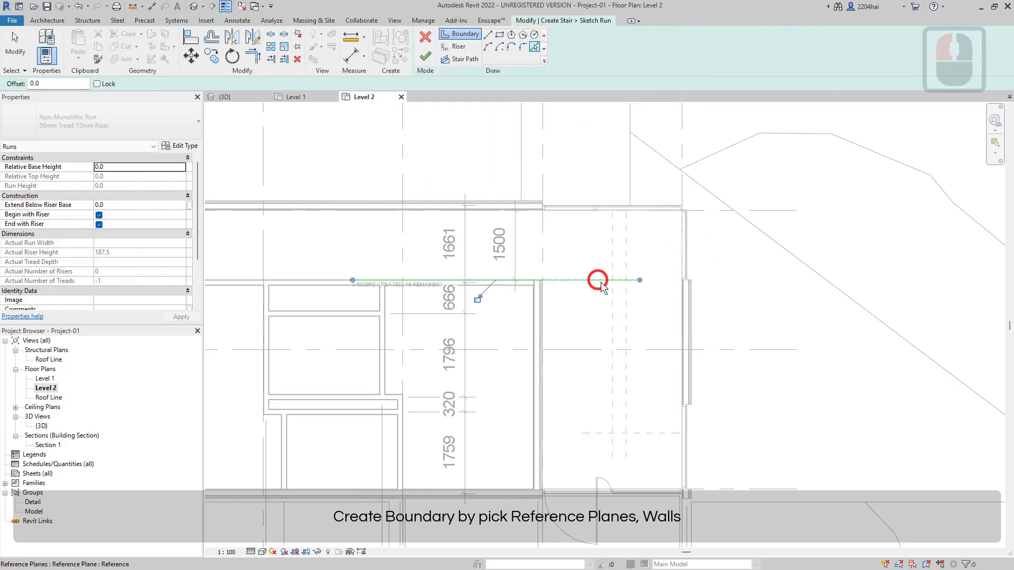
left_click(627, 300)
left_click(647, 434)
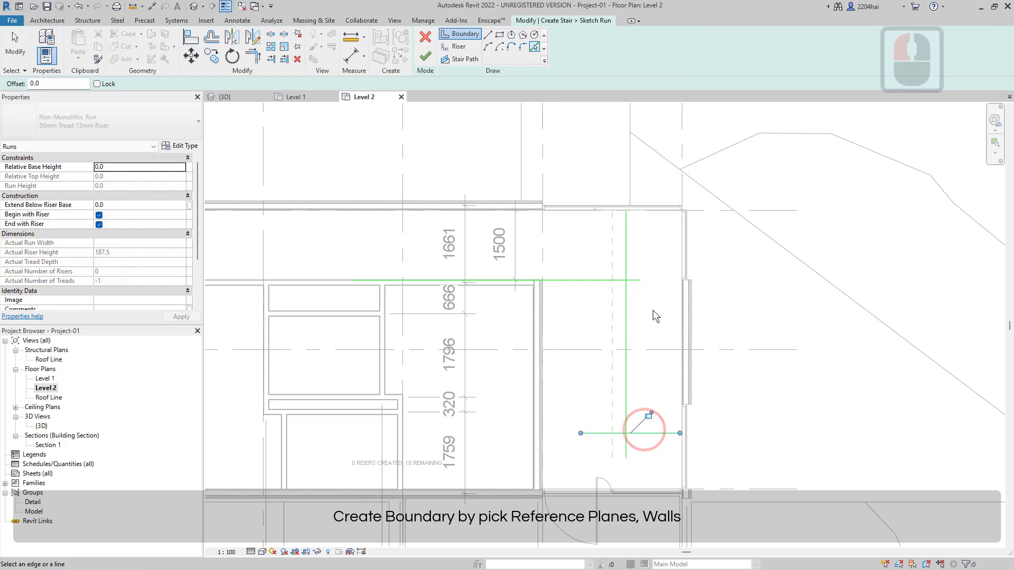
- Trim the two horizontal inner boundary lines to corners with the vertical boundary line, keeping their portions west of it
key("t")
key("r")
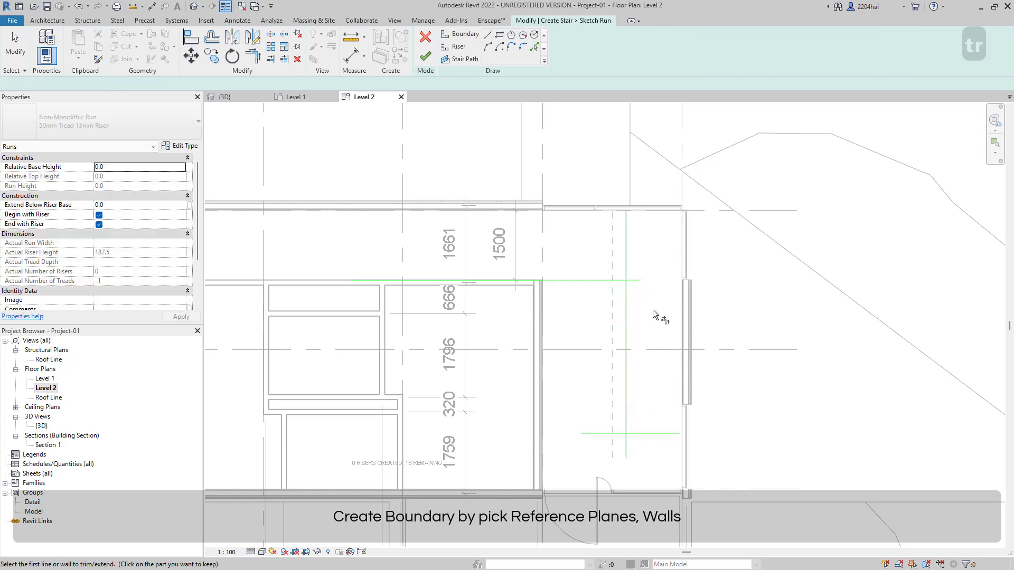
left_click(615, 279)
left_click(628, 302)
left_click(627, 323)
left_click(622, 433)
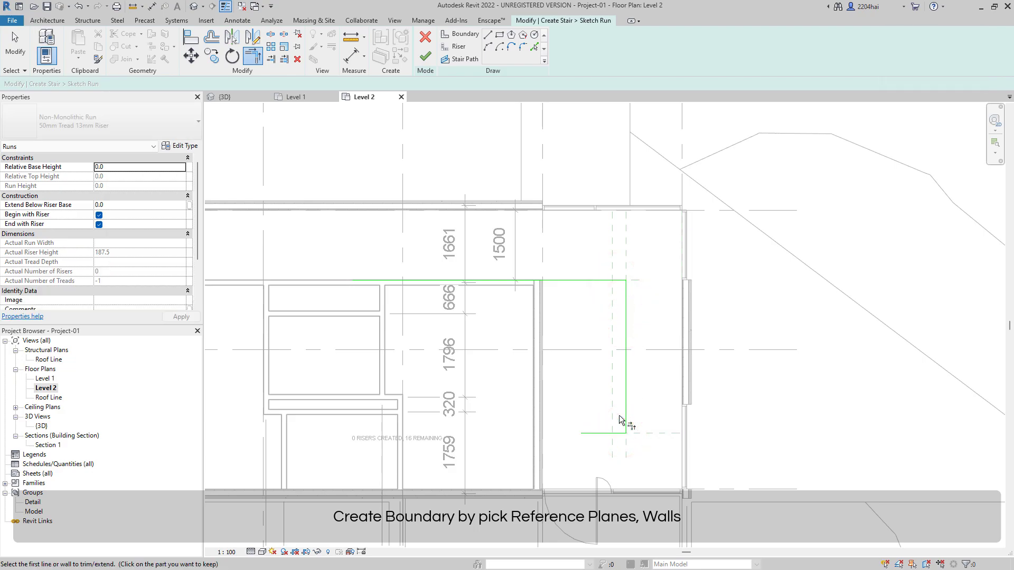
- Trim both horizontal inner boundary lines at the vertical reference plane 300 mm to the west
key("e")
left_click(614, 321)
left_click(614, 279)
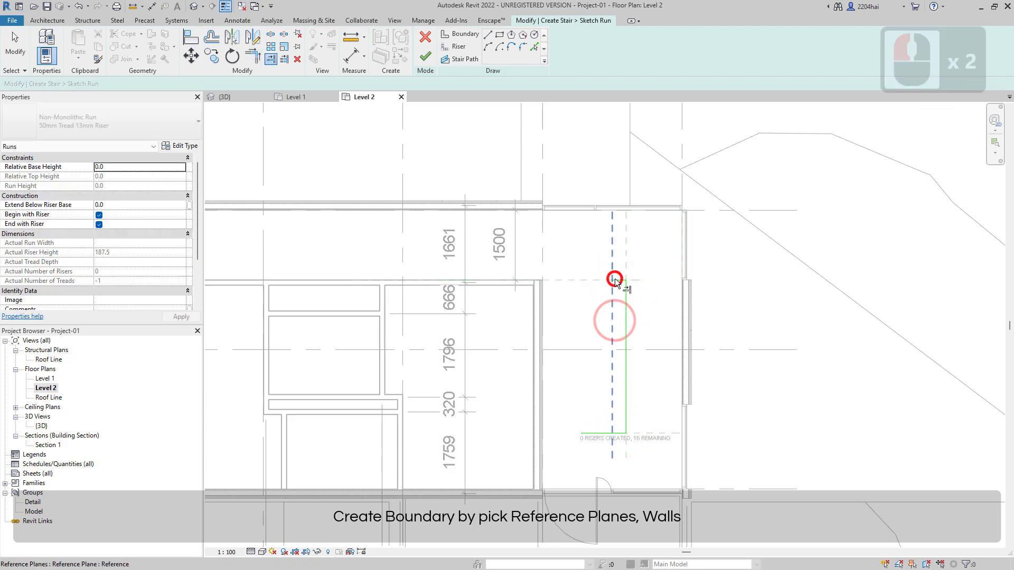
left_click(611, 399)
left_click(618, 434)
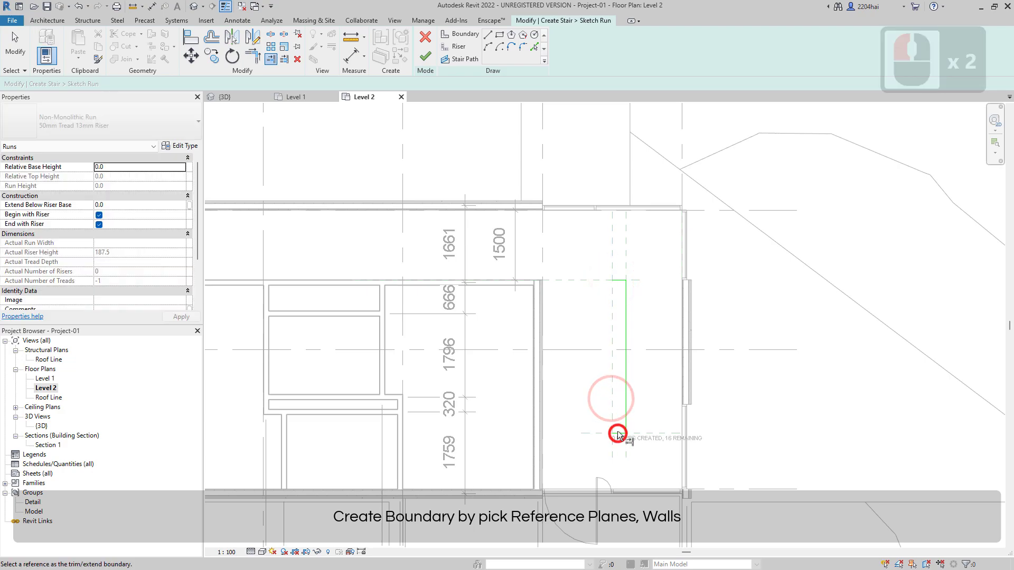
- Add outer boundary lines to the run by picking the inside faces of the north, east and south walls
left_click(535, 46)
left_click(650, 212)
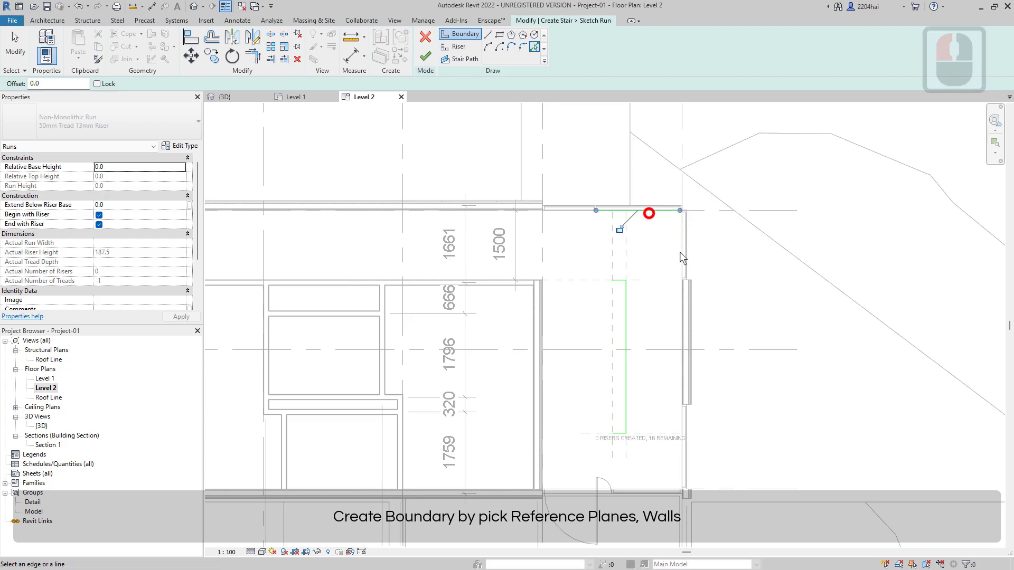
left_click(681, 252)
left_click(645, 488)
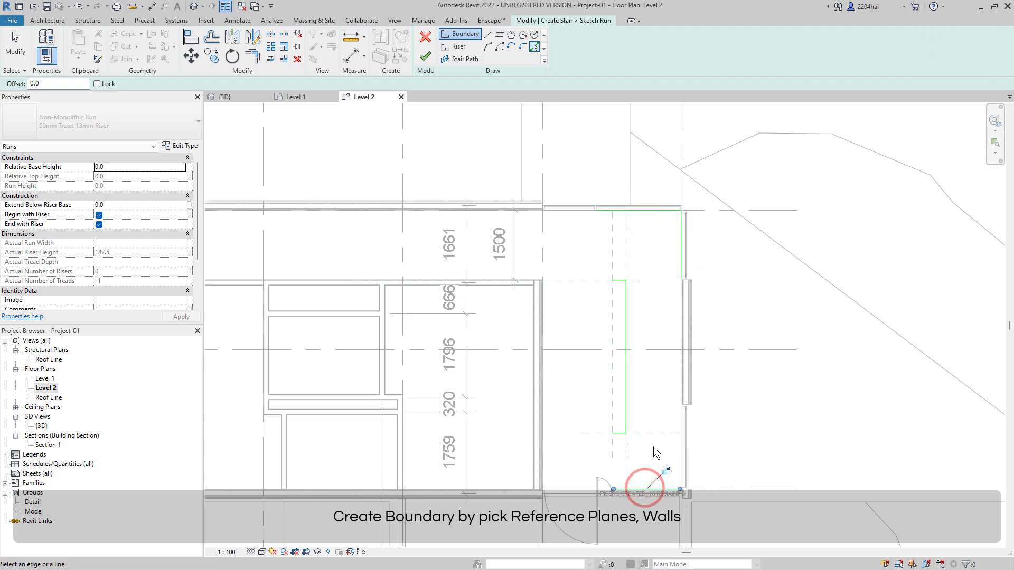
- Trim the outer boundary lines into closed northeast and southeast corners, and cut the north line at the western vertical reference plane
key("t")
key("r")
left_click(664, 209)
left_click(680, 223)
left_click(649, 489)
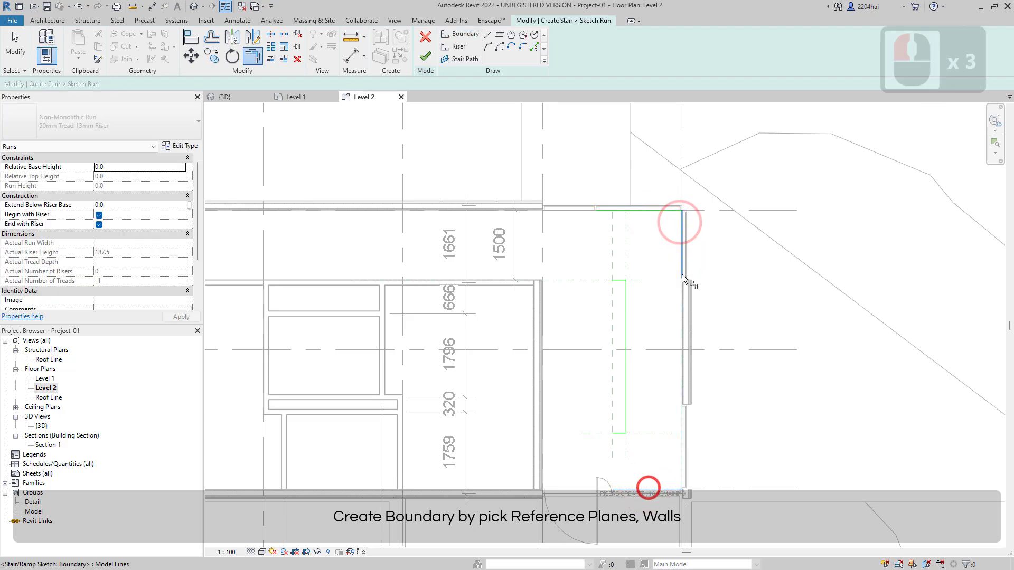
left_click(682, 276)
left_click(610, 237)
left_click(640, 211)
middle_click_drag(614, 406, 670, 398)
key("Escape")
key("Escape")
- Move the short upper inner boundary line 300 mm north and rejoin it to the vertical boundary line as a corner
left_click_drag(656, 261, 701, 291)
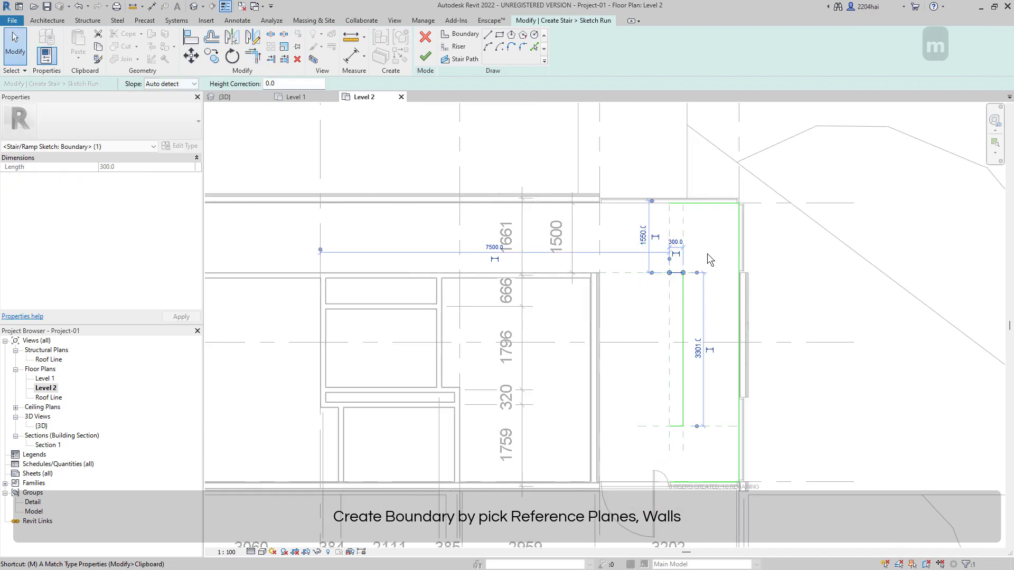
key("m")
key("v")
left_click(708, 253)
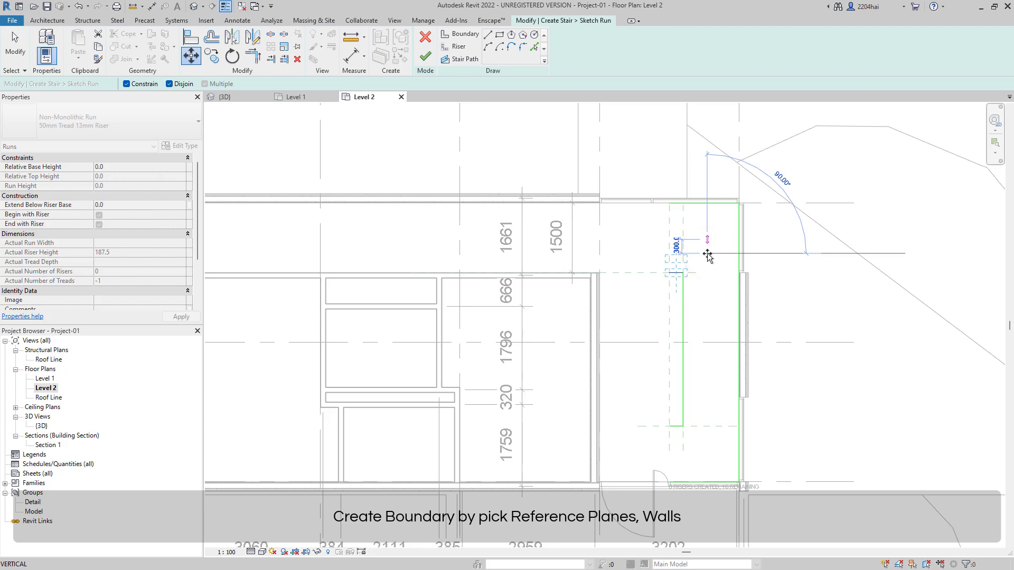
key("Return")
key("Escape")
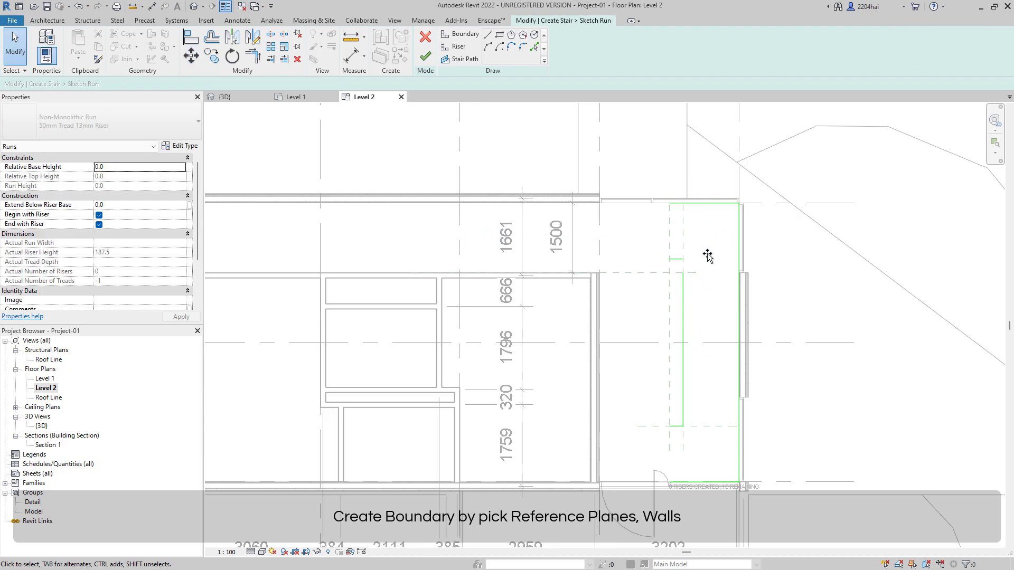
key("t")
key("r")
left_click(676, 259)
left_click(683, 288)
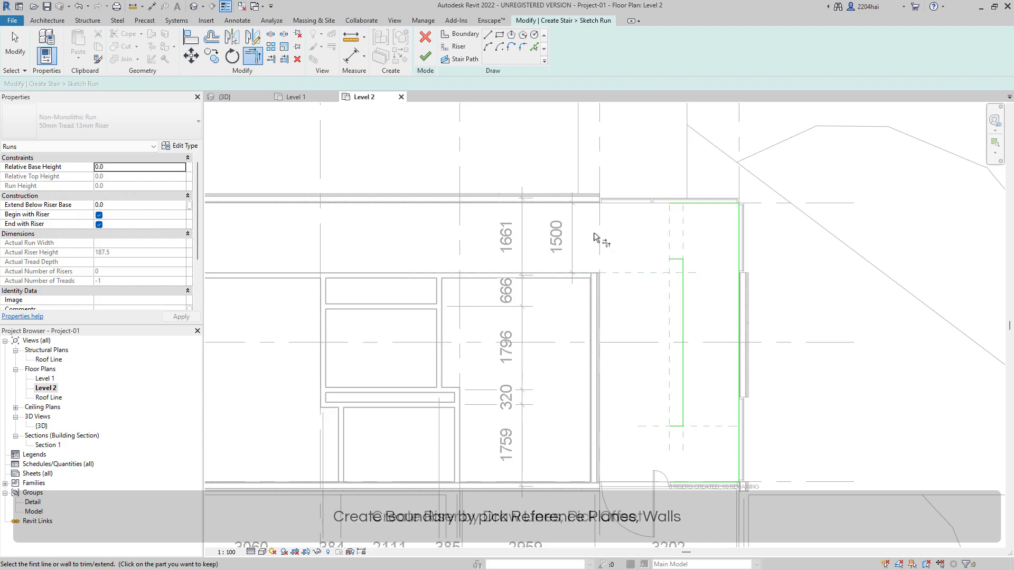
- Draw the north corner's riser lines: two vertical risers 1200 mm long, a diagonal to the outer corner, and a horizontal riser
left_click(458, 47)
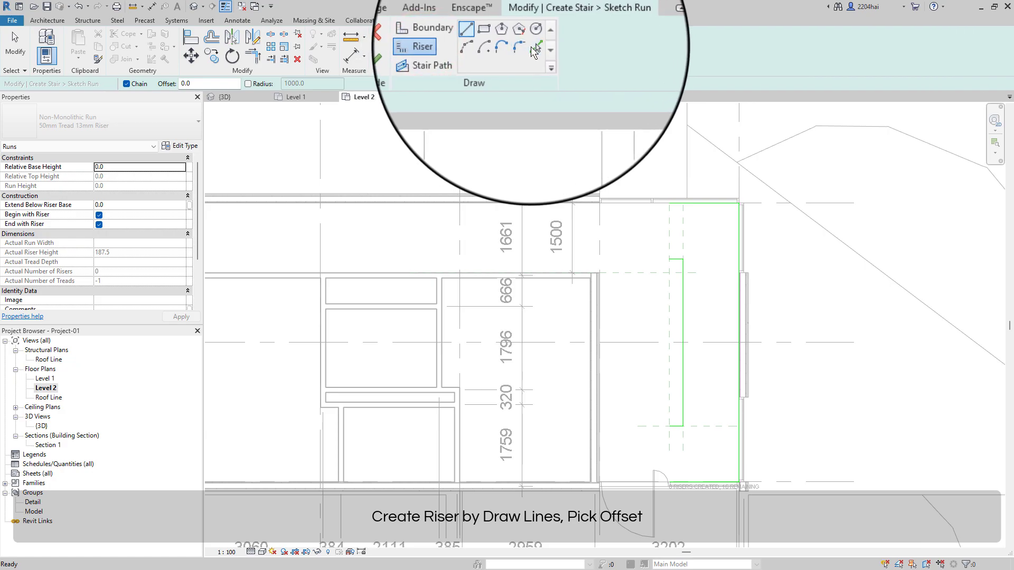
left_click(669, 262)
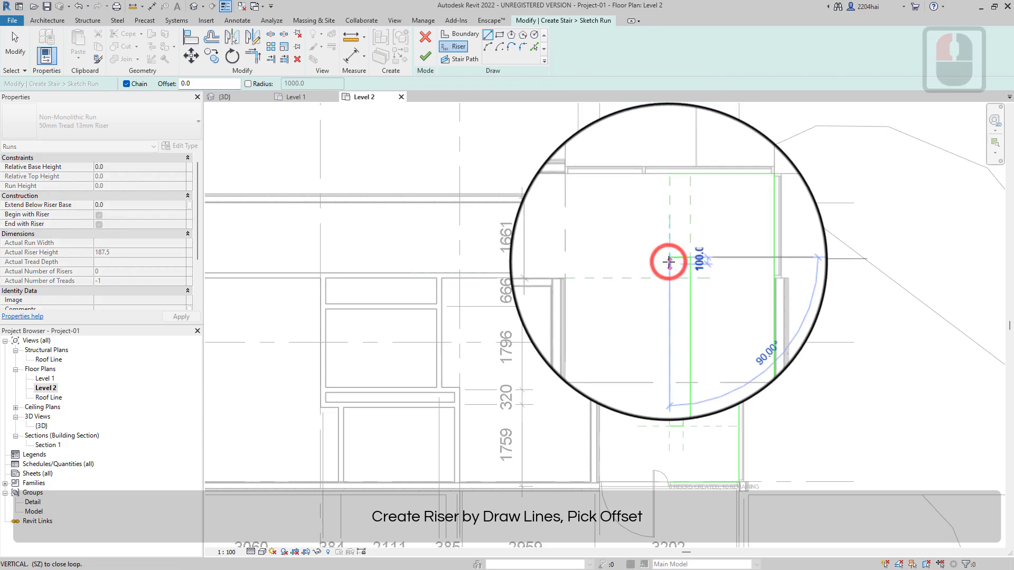
left_click(667, 205)
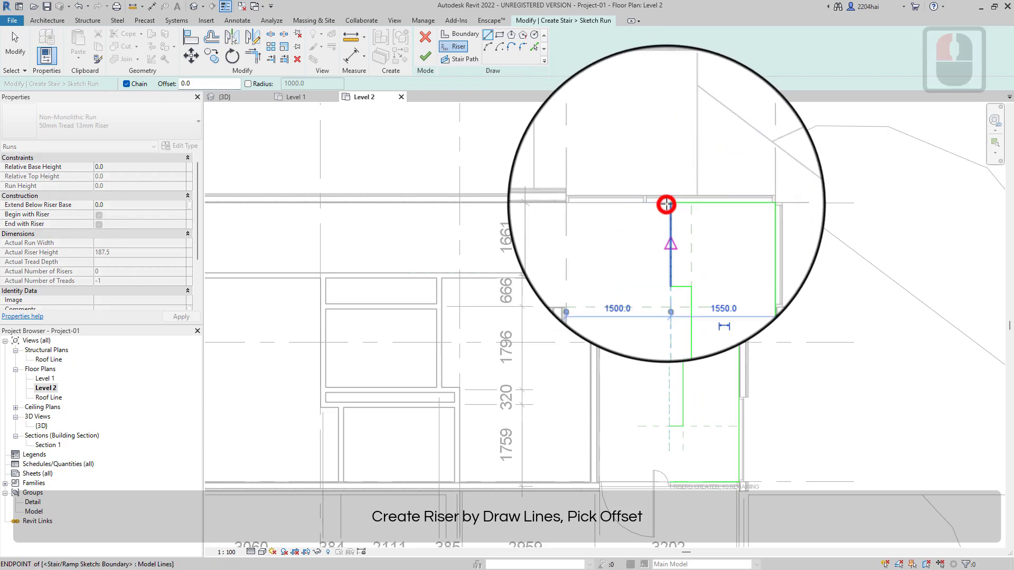
left_click(681, 258)
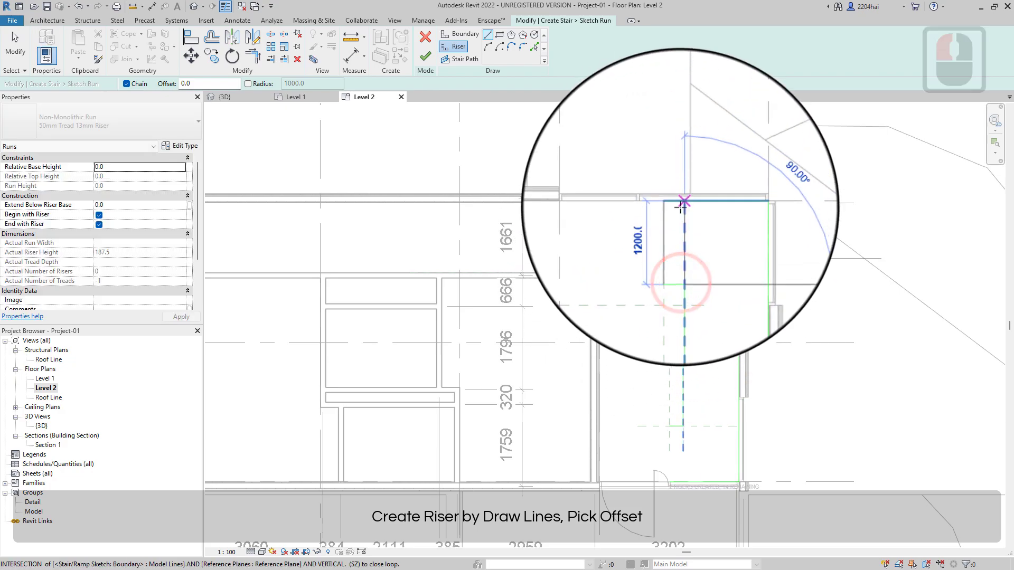
left_click(680, 204)
double_click(684, 259)
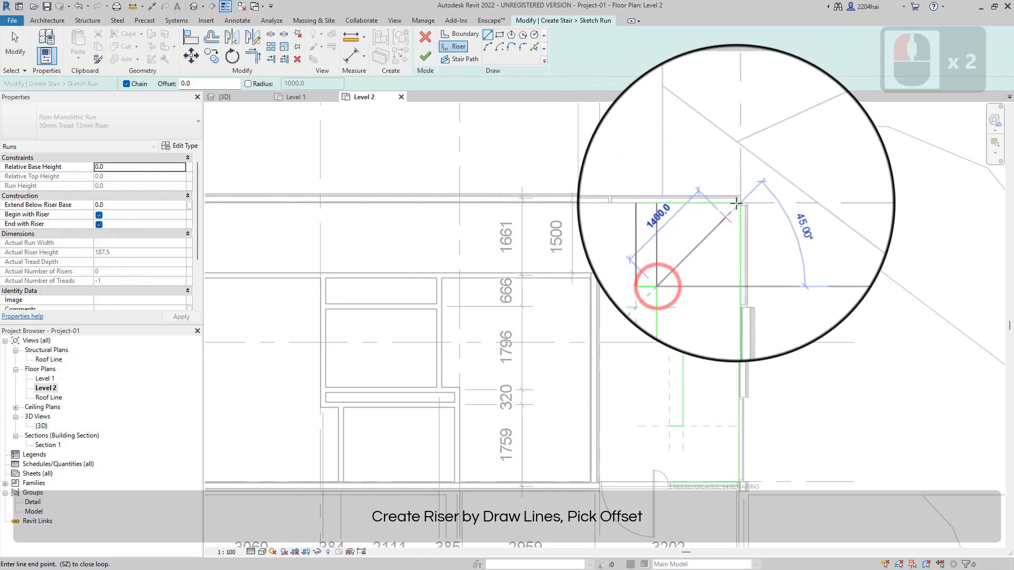
left_click(737, 203)
left_click(683, 259)
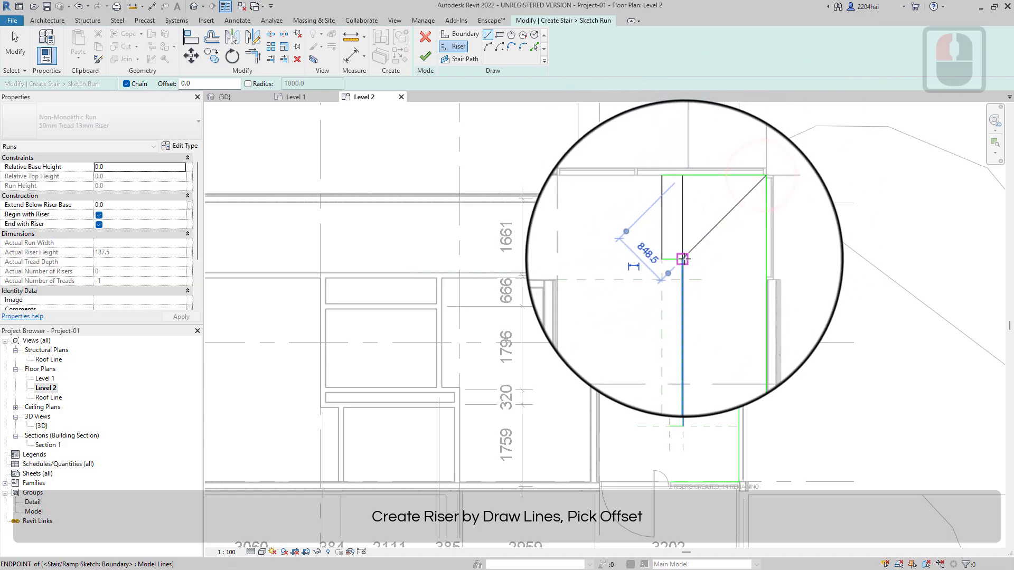
left_click(739, 259)
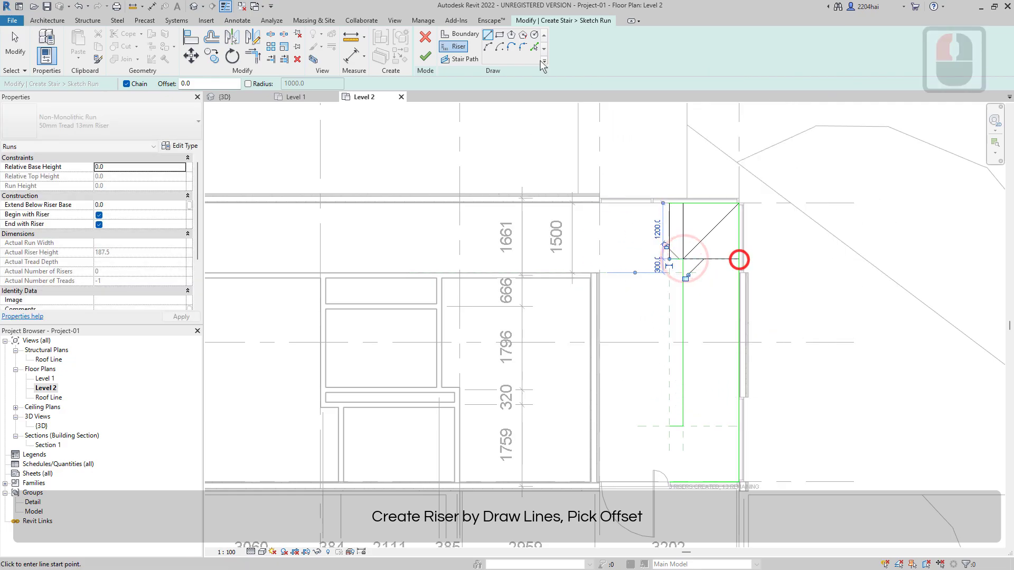
- Offset the horizontal riser repeatedly at 300 mm spacing southward along the straight flight to the lower inner boundary line
left_click(535, 47)
double_click(159, 84)
type("00")
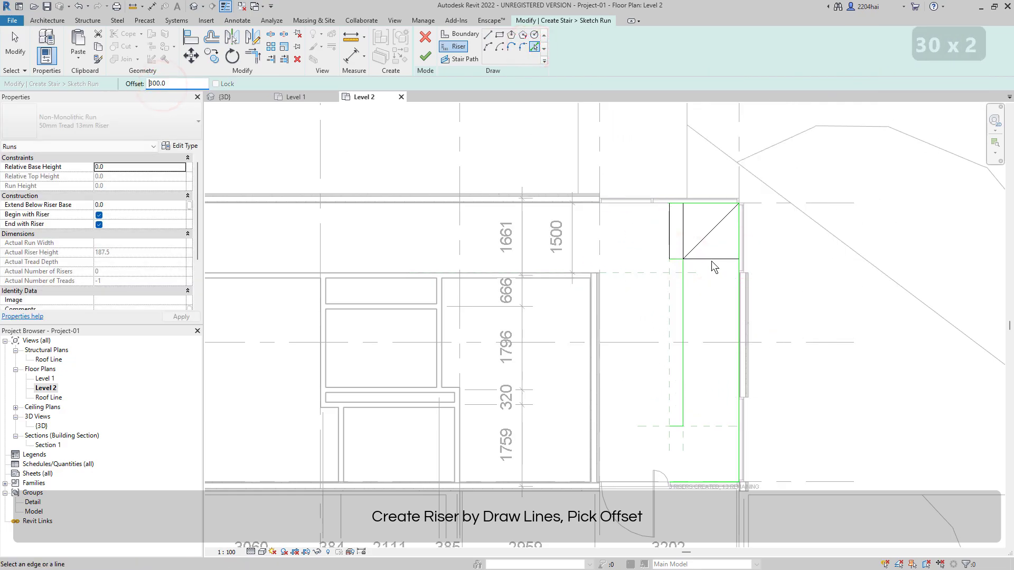
left_click(712, 261)
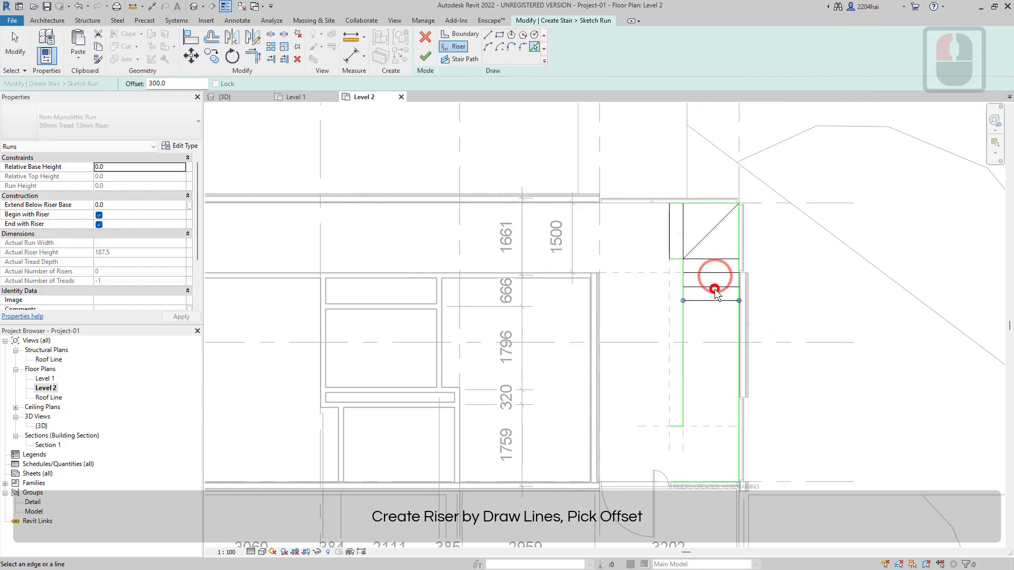
left_click(715, 302)
double_click(715, 329)
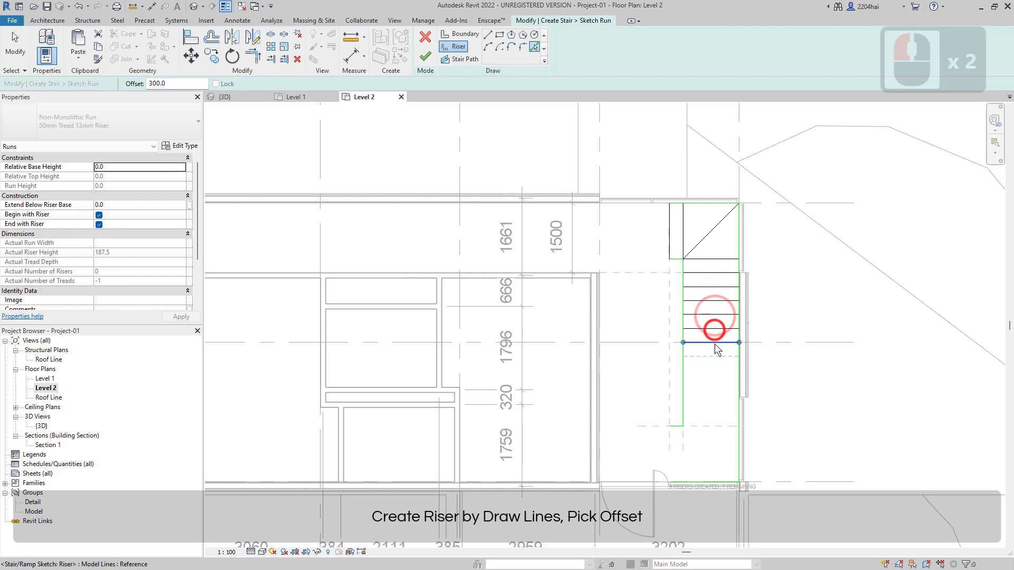
double_click(714, 353)
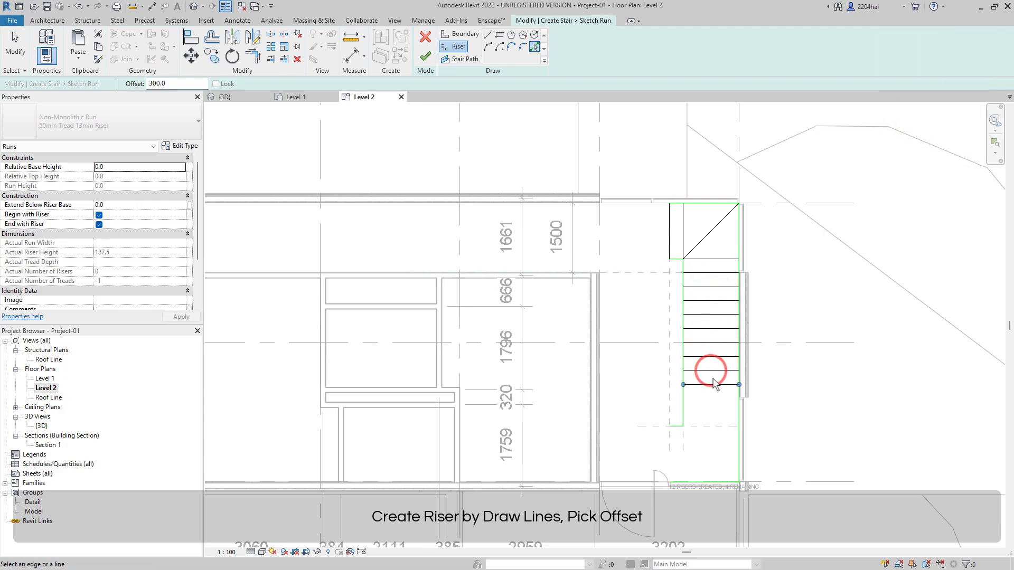
double_click(715, 391)
- Draw the south corner's riser lines: two vertical risers to the south wall and a diagonal to the outer corner
left_click(455, 47)
left_click(683, 428)
left_click(685, 481)
left_click(668, 426)
left_click(670, 480)
left_click(682, 426)
left_click(738, 481)
- Draw the stair path along the middle of the run from the north end to the south end, and finish the run sketch
left_click(470, 59)
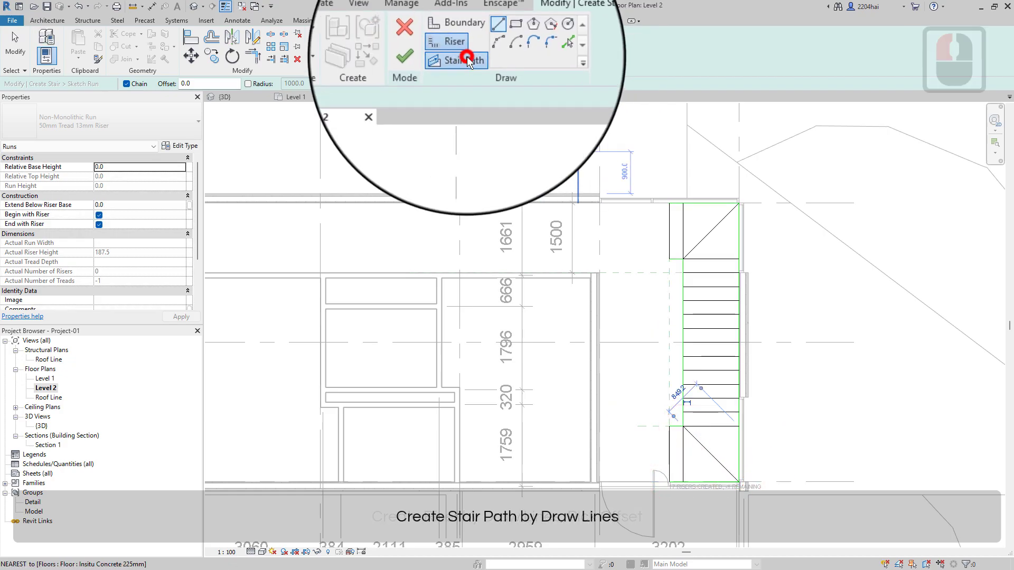
left_click(670, 229)
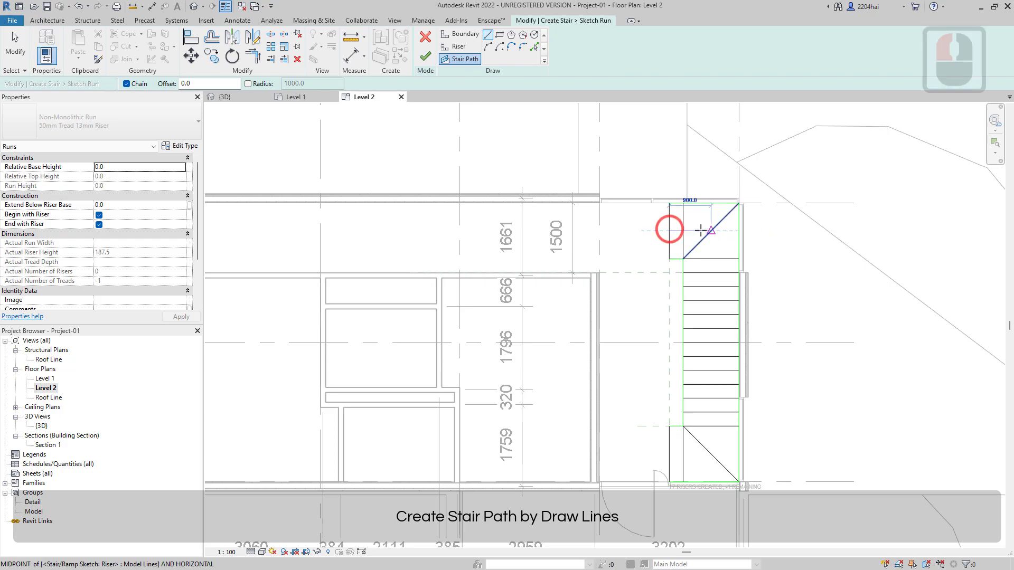
left_click(711, 231)
left_click(711, 230)
double_click(711, 452)
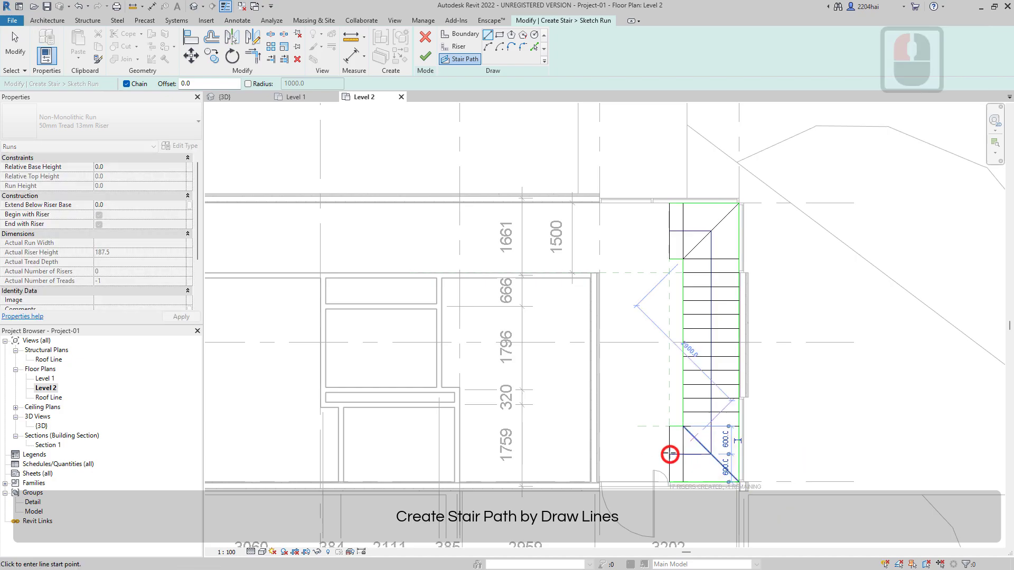
left_click(424, 57)
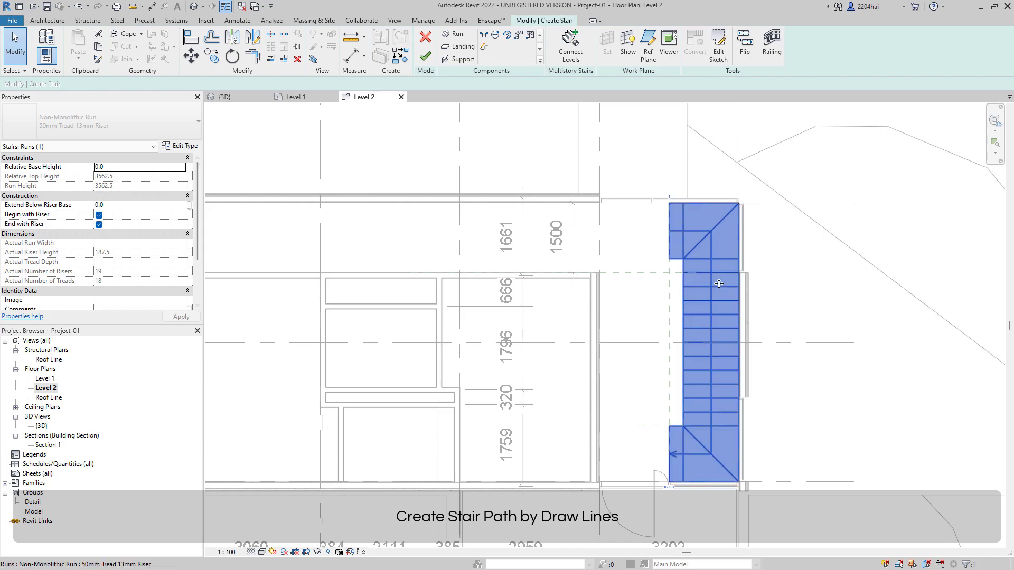
- Set the stair's base level to Level 1 and its top level to Level 2, and finish the stair
key("Escape")
left_click(180, 167)
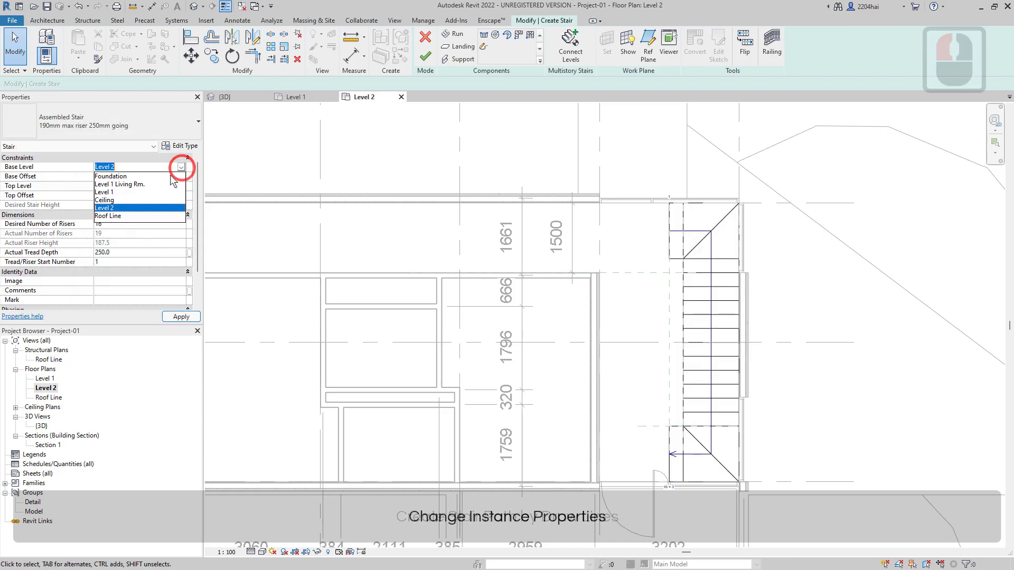
left_click(137, 193)
double_click(182, 186)
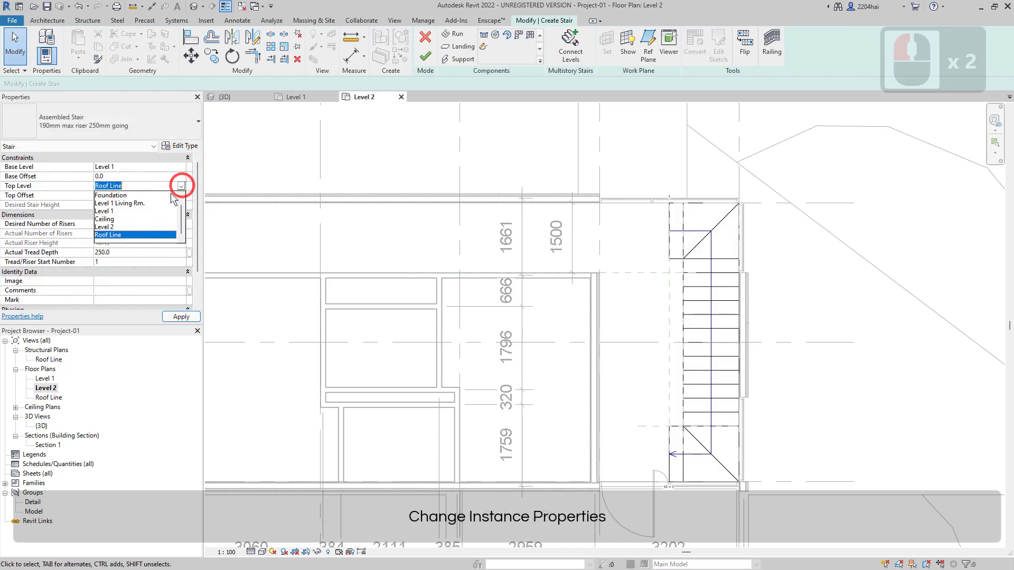
left_click(117, 227)
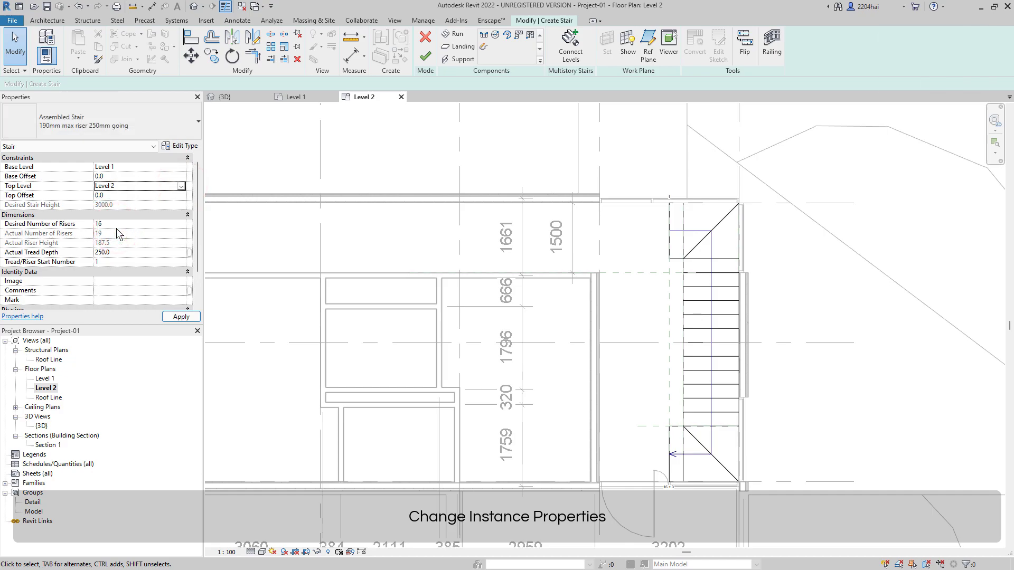
key("Return")
left_click(425, 59)
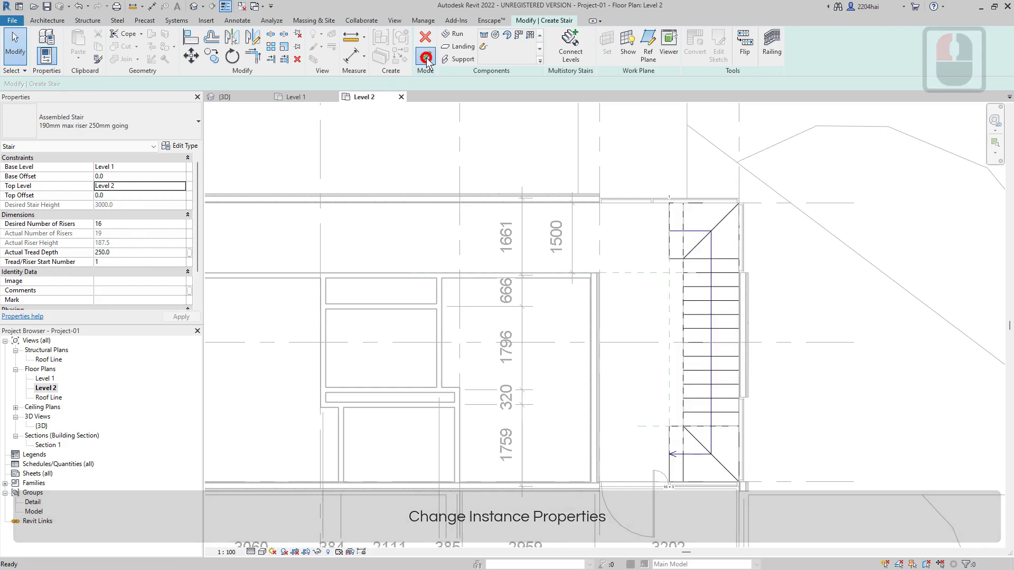
- Select the finished stair in the plan and inspect it in a 3D view cropped by a section box
left_click(707, 445)
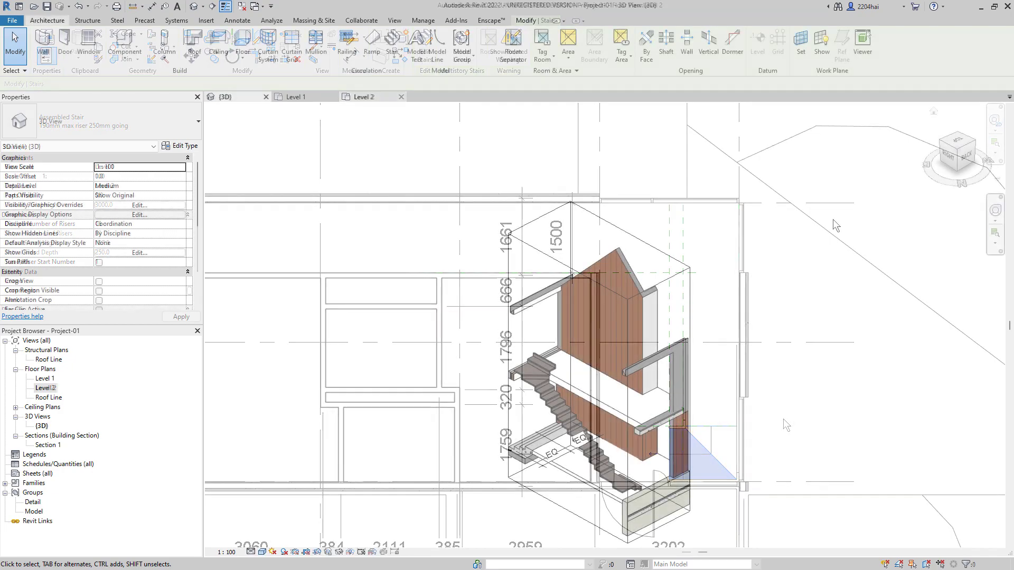
left_click_drag(195, 210, 190, 245)
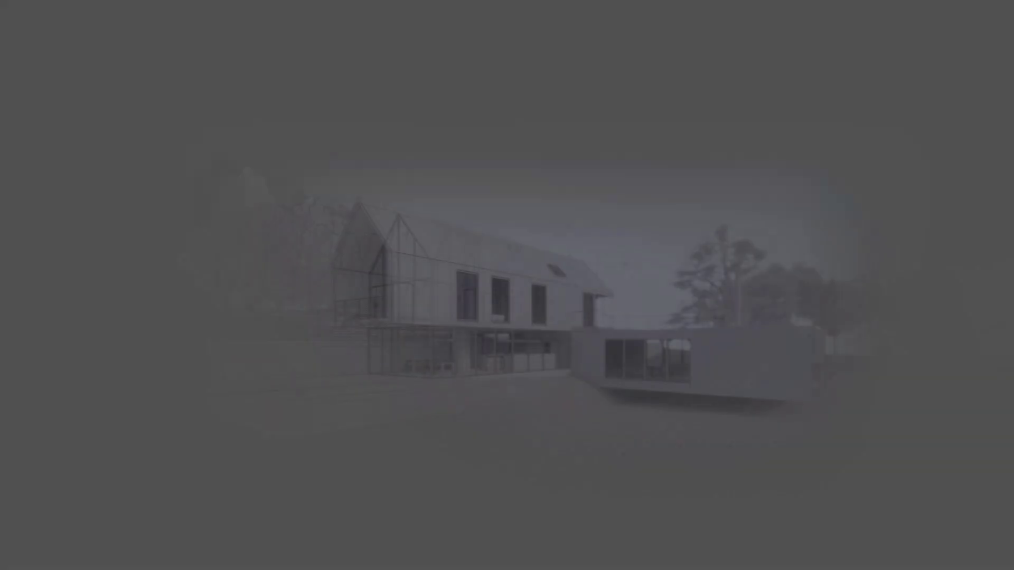